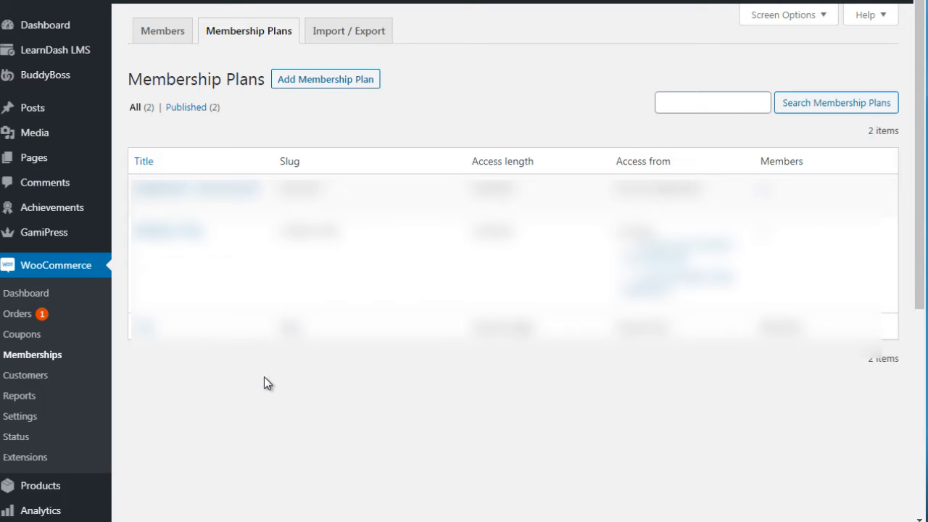
- Create a new membership plan titled "Free Level 2"
click(337, 82)
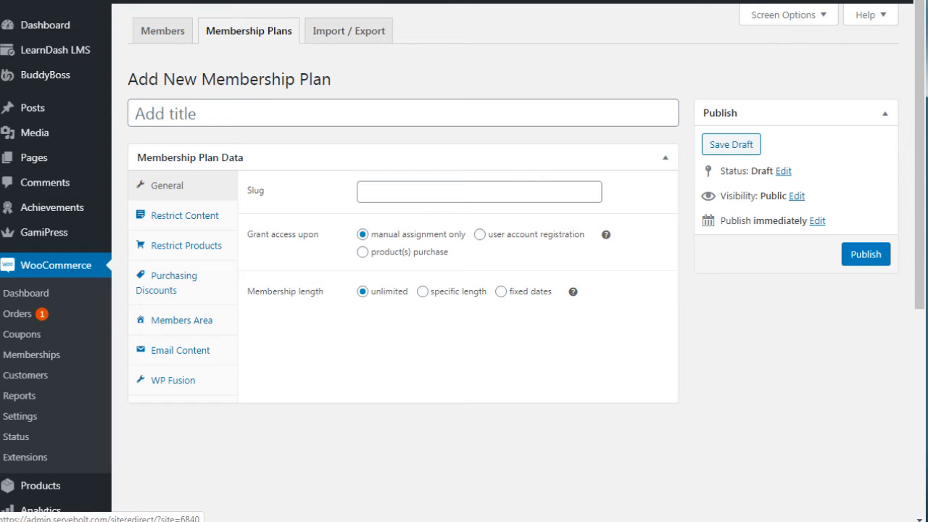
click(220, 112)
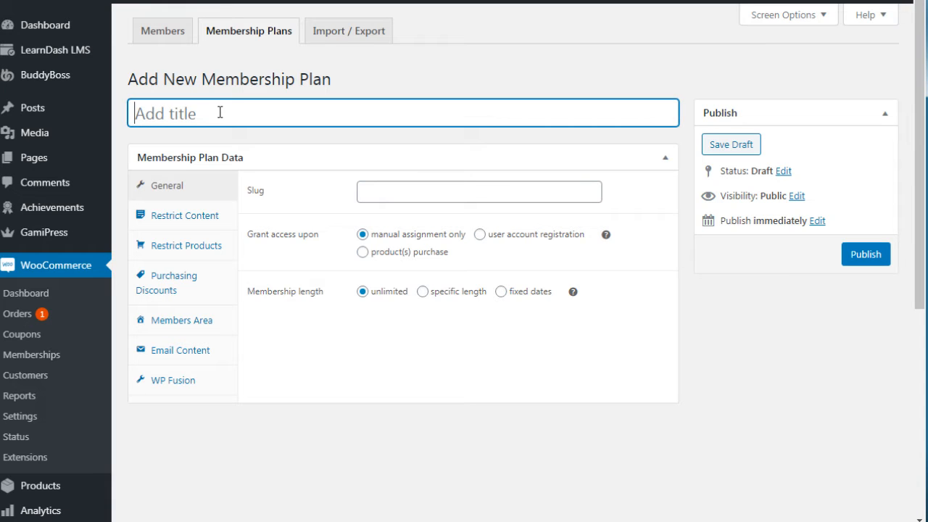
text(F)
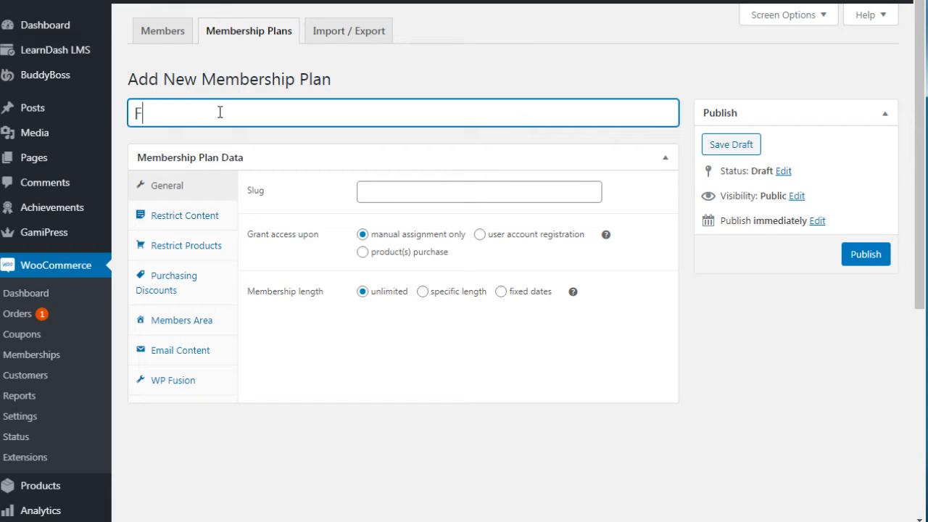
text(ree Level 2)
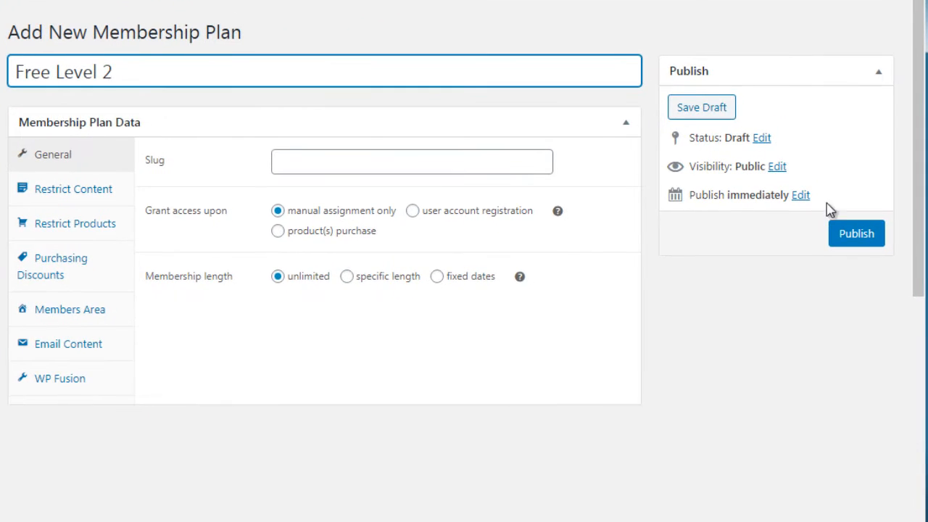
- Set the membership plan's slug to "free-level-2-test"
drag(918, 154, 918, 160)
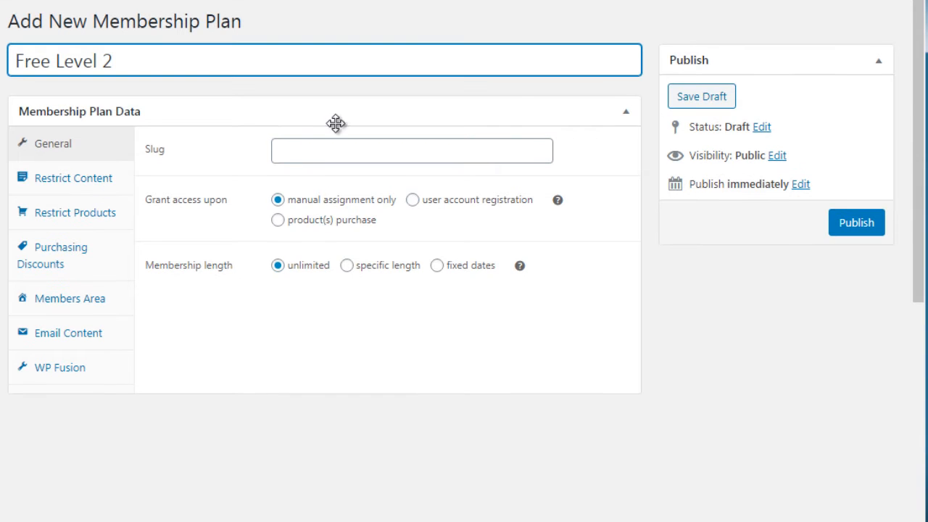
click(302, 153)
text(f)
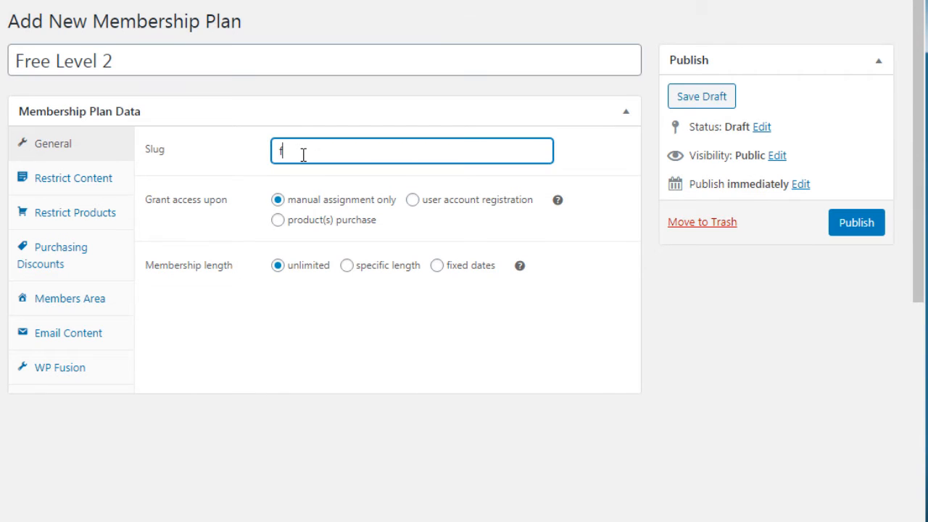
text(ree-level-2-test)
click(247, 393)
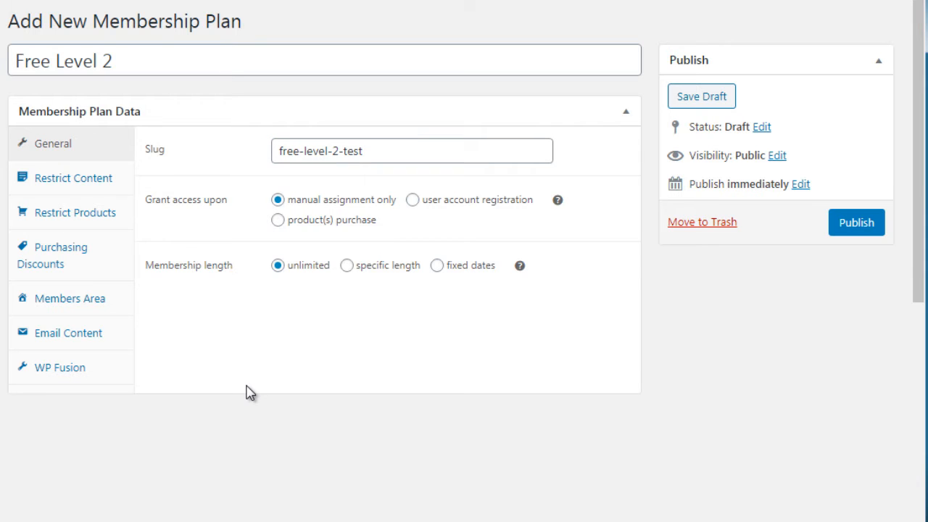
- Set the plan to grant access upon user account registration
key(ctrl+plus)
key(ctrl+plus)
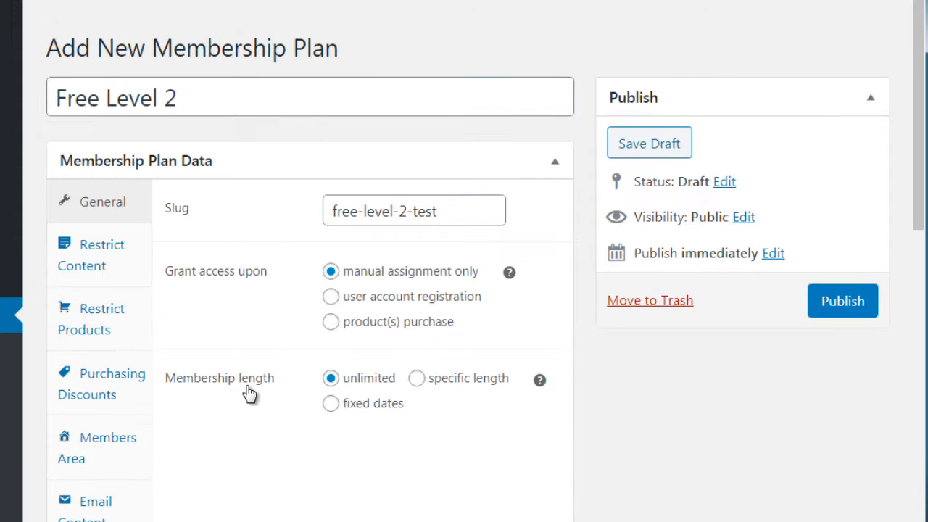
drag(920, 91, 919, 331)
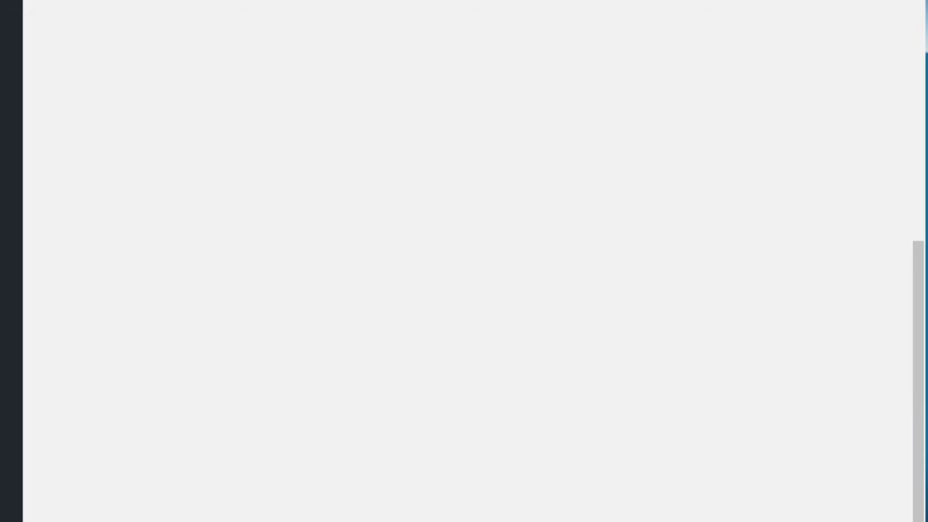
key(ctrl+minus)
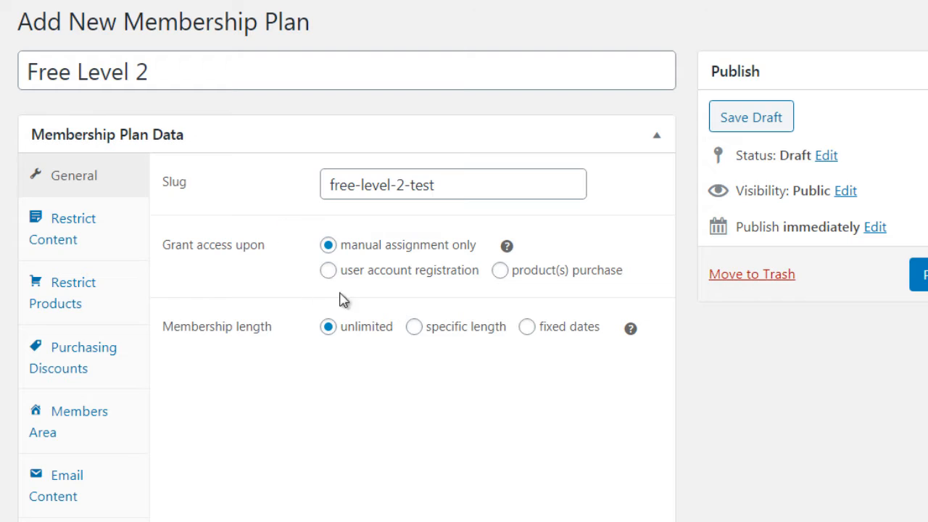
click(382, 279)
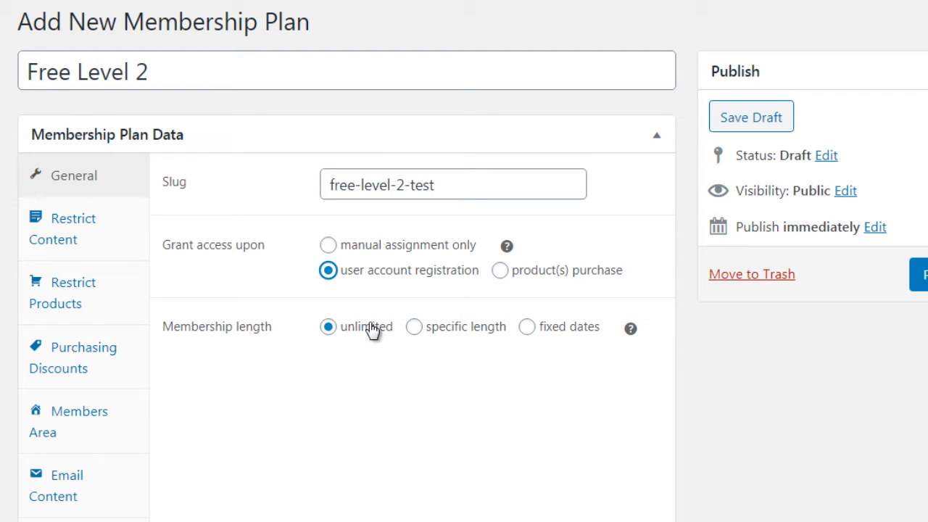
click(122, 237)
click(124, 193)
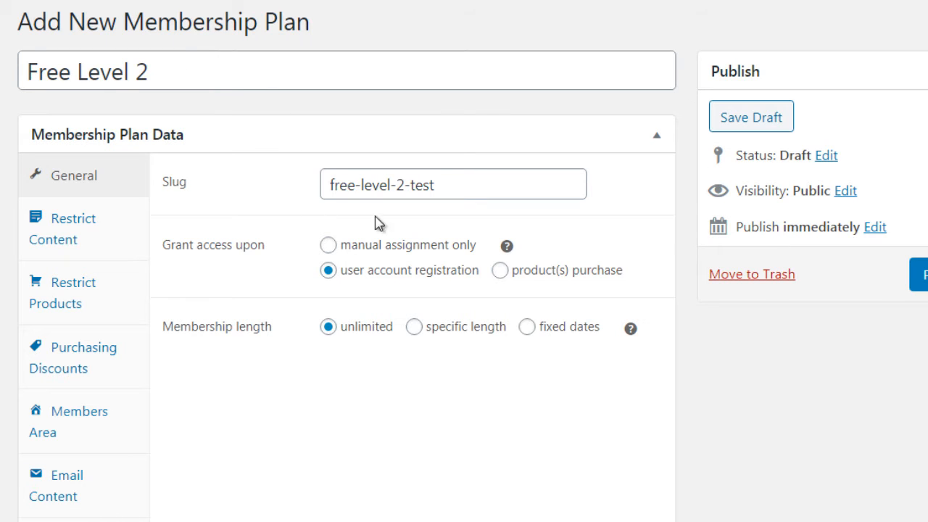
- Add a content restriction rule to the plan and set its type to Pages
click(116, 242)
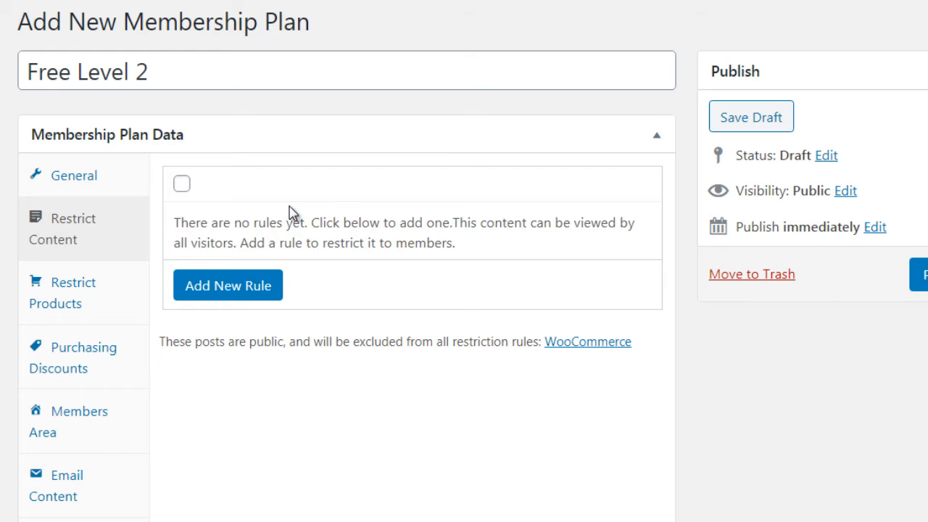
click(183, 185)
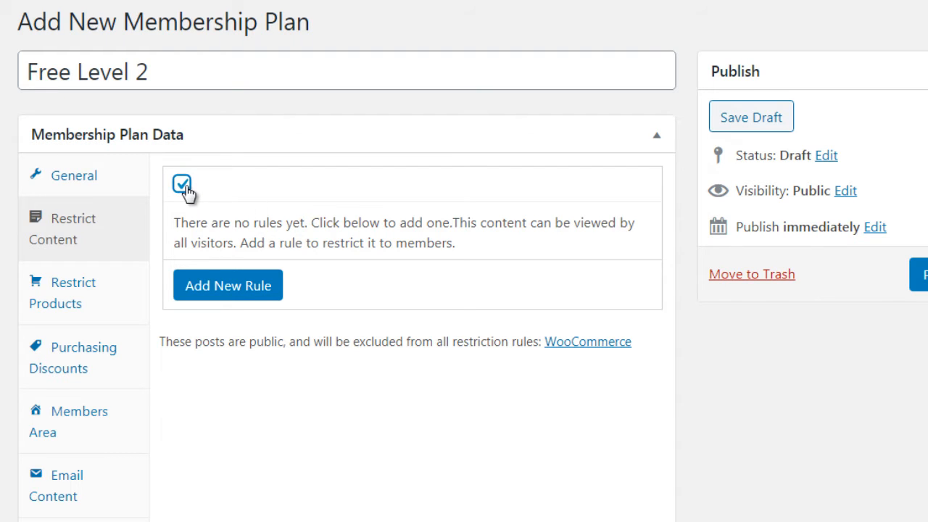
click(249, 288)
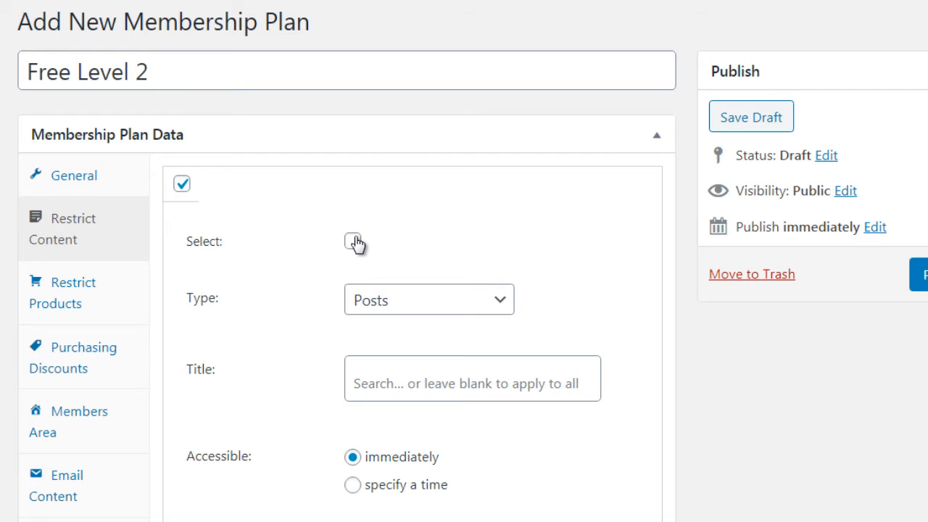
click(384, 309)
scroll(390, 274, down, 1)
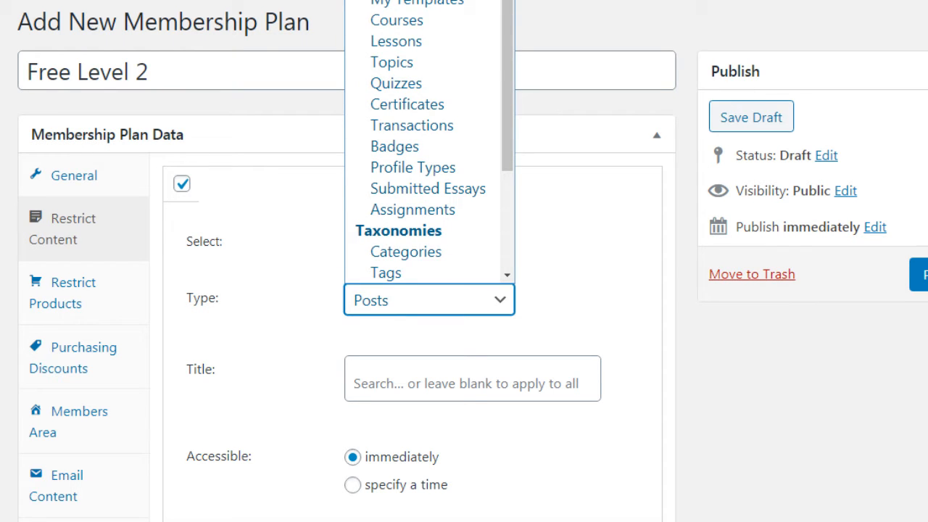
click(391, 2)
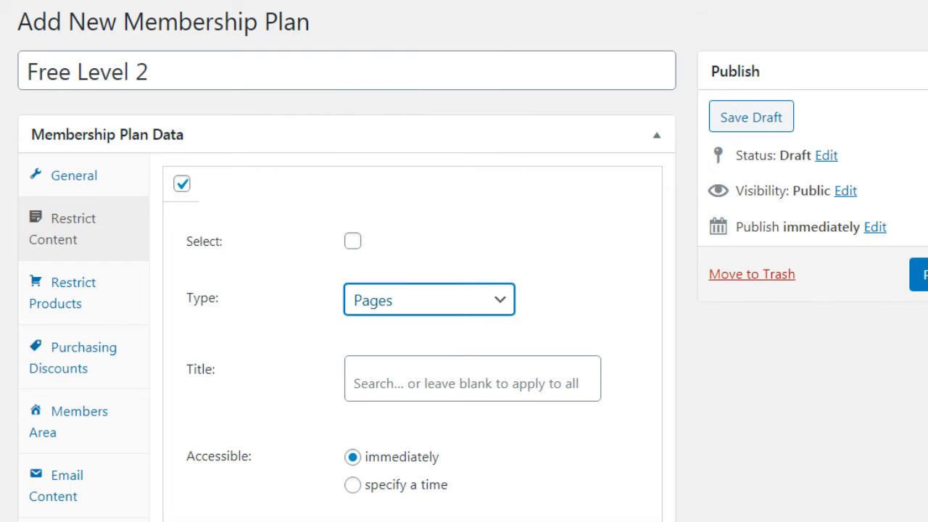
scroll(818, 213, down, 2)
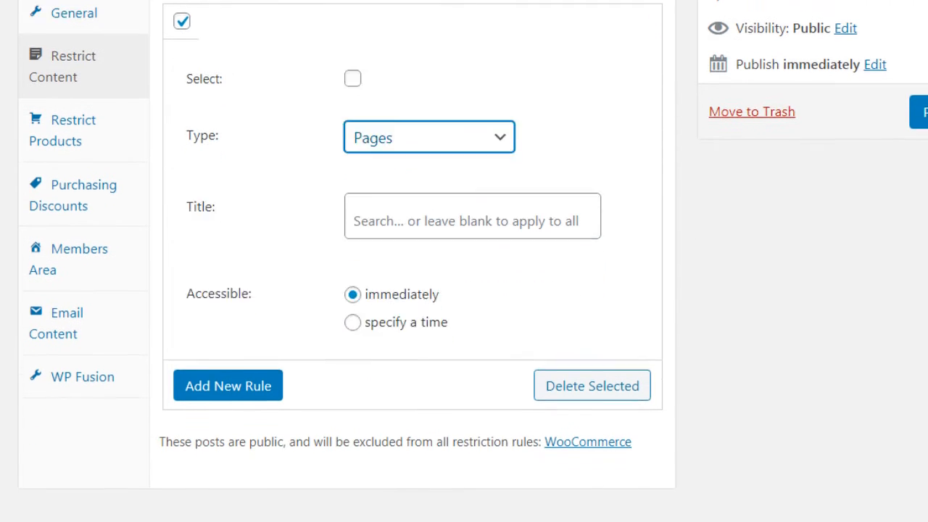
click(688, 214)
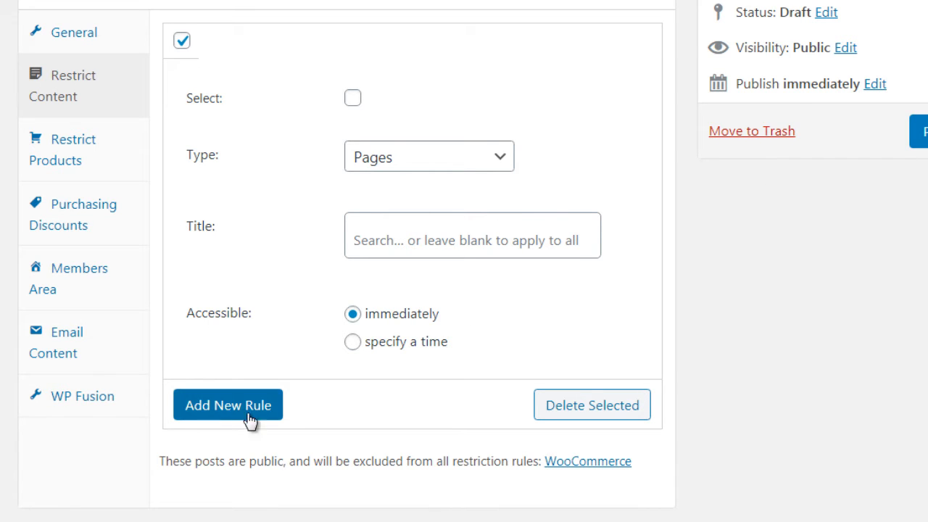
- Browse the content types for the Pages rule and try its specified-time access option, returning it to immediate access
click(387, 171)
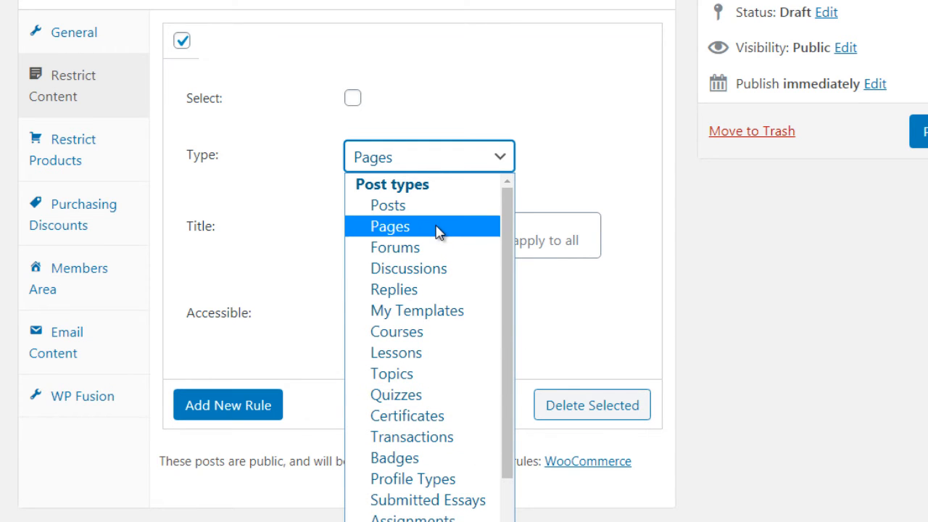
click(686, 267)
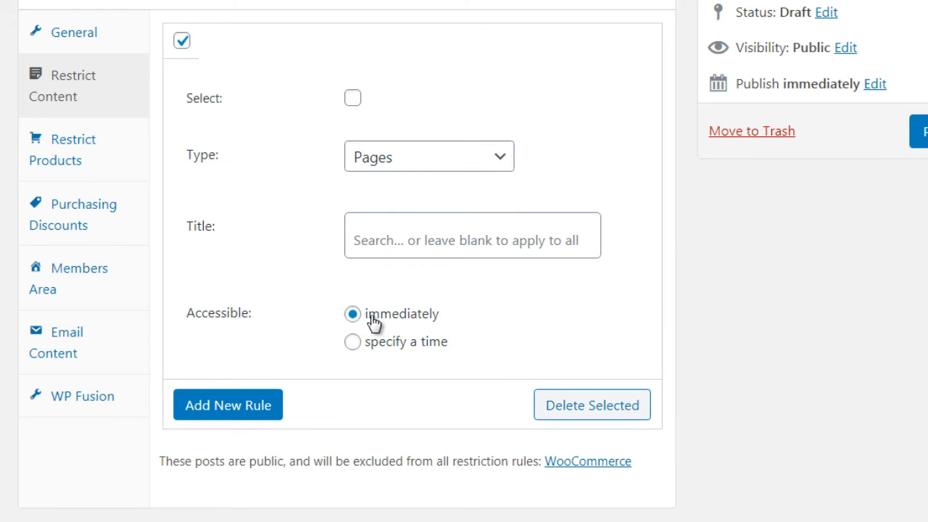
click(378, 347)
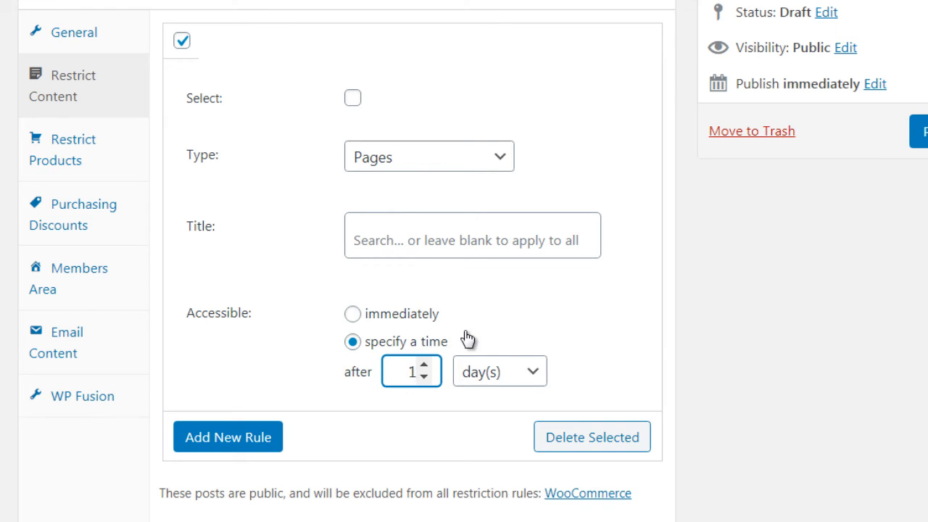
click(428, 314)
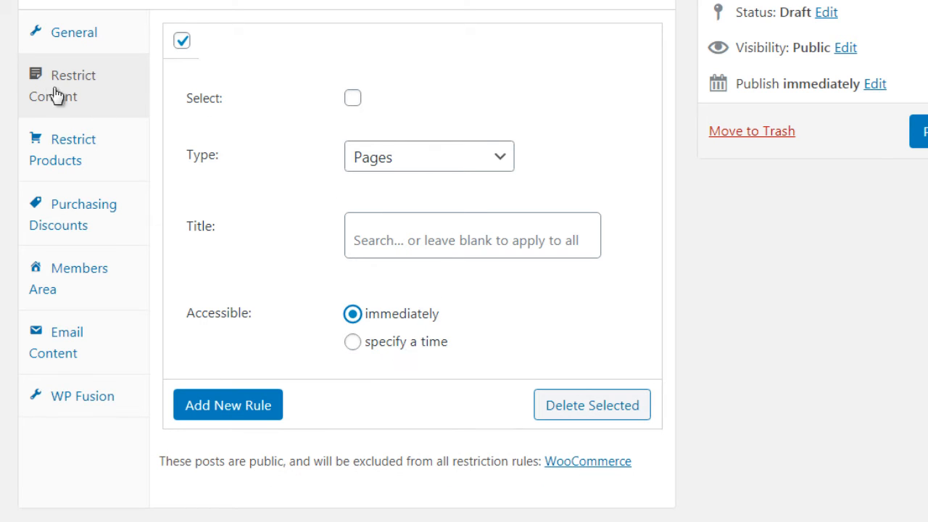
- Add a product restriction rule to the plan and check its available types
click(131, 154)
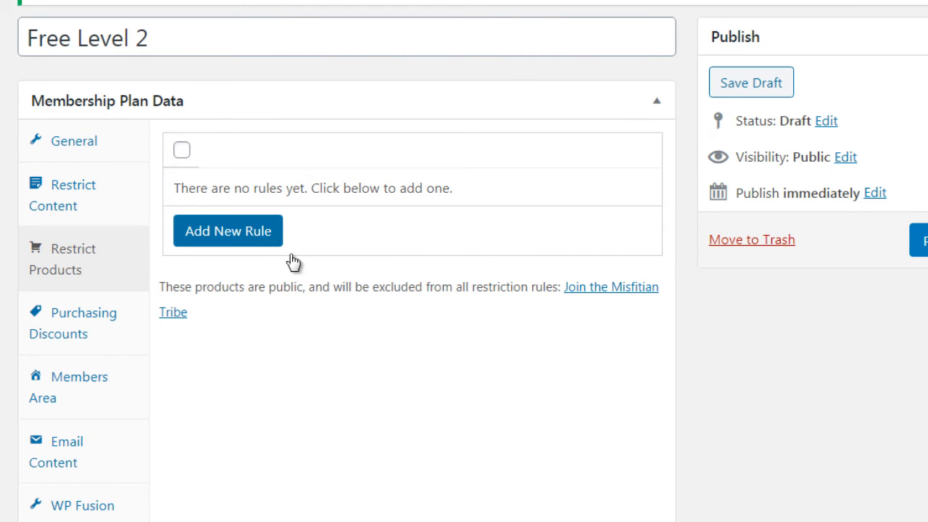
click(260, 238)
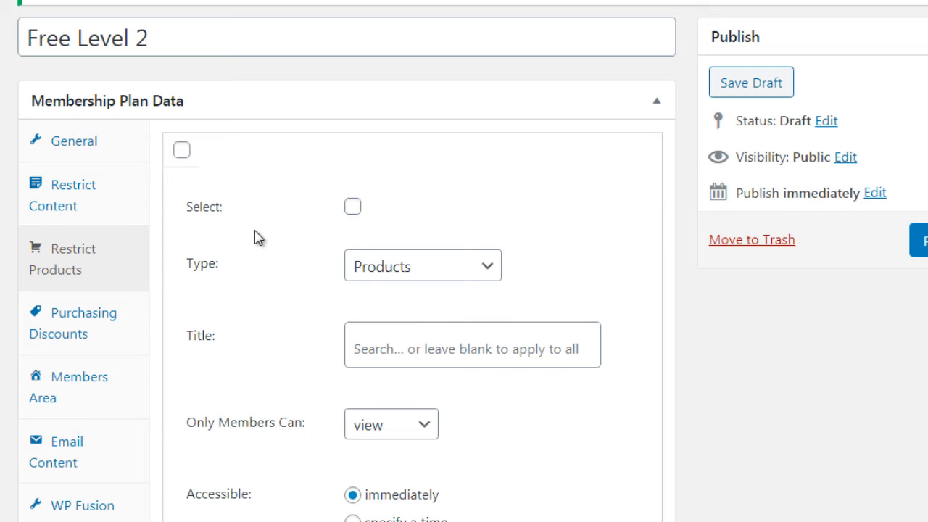
click(379, 282)
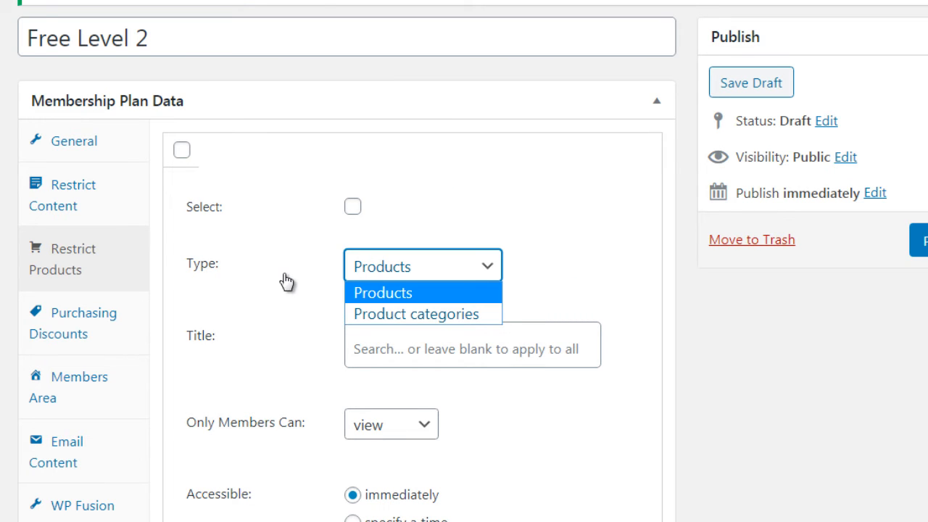
click(161, 259)
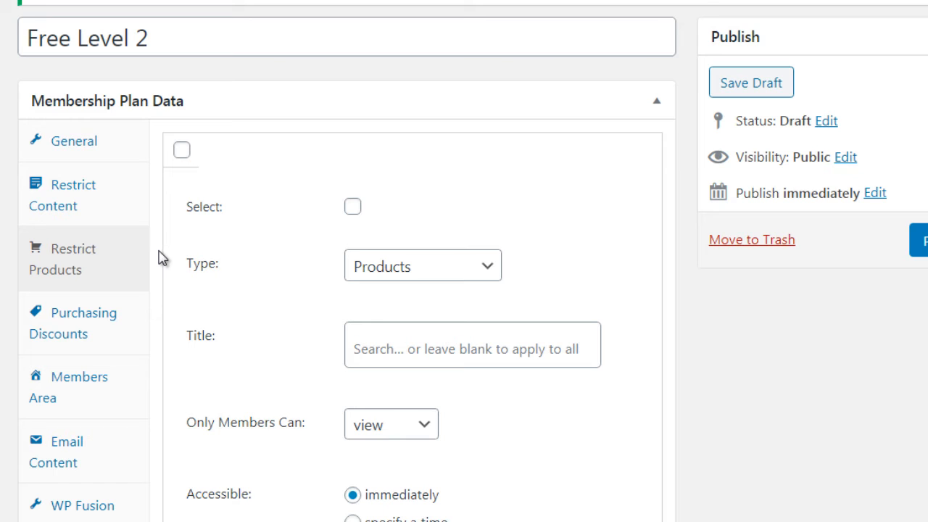
drag(161, 259, 317, 95)
click(317, 96)
click(350, 96)
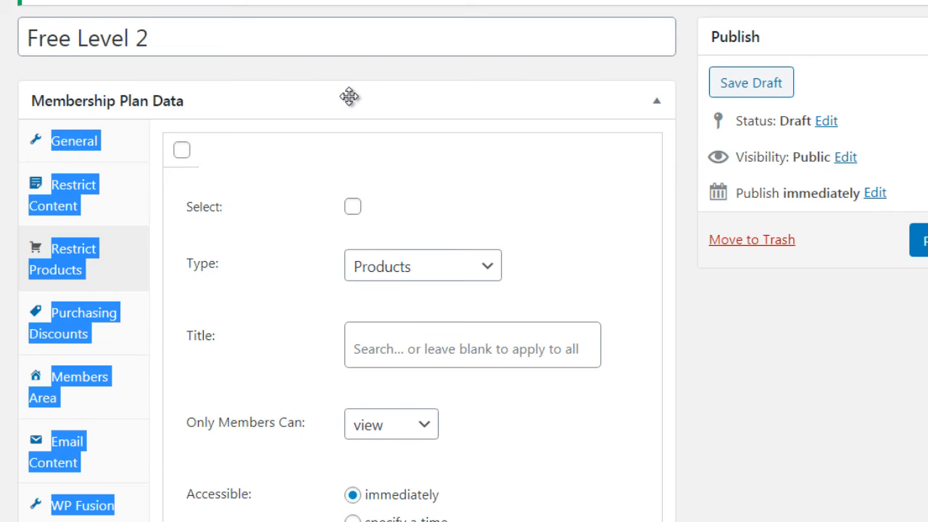
click(514, 69)
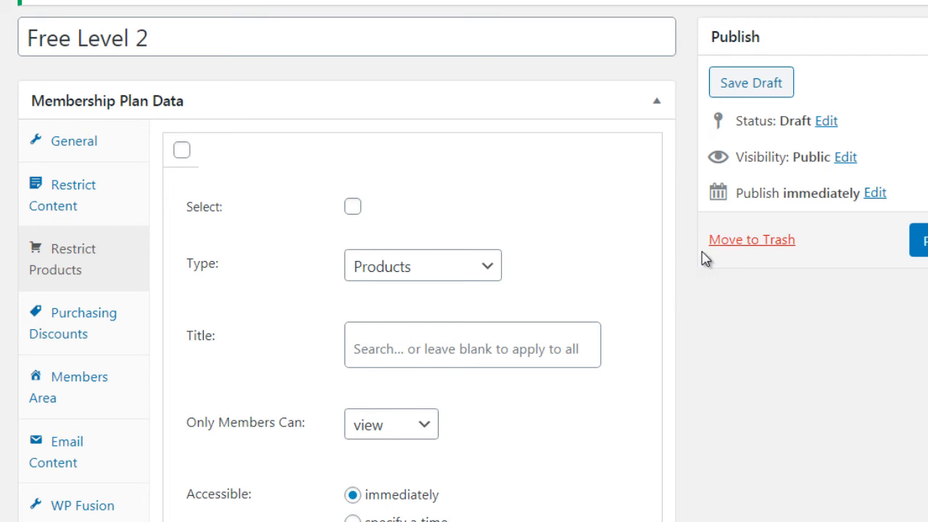
- Select the new product restriction rule and delete it
scroll(667, 269, down, 1)
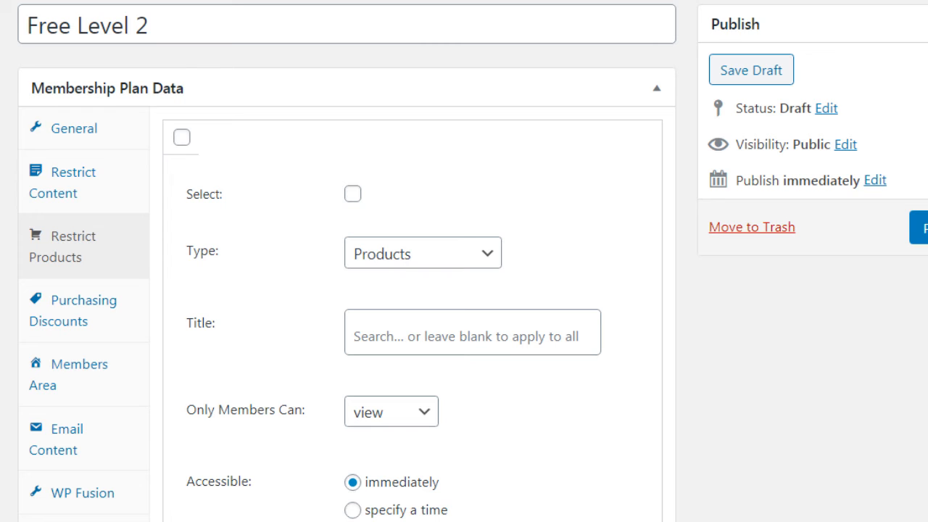
click(353, 195)
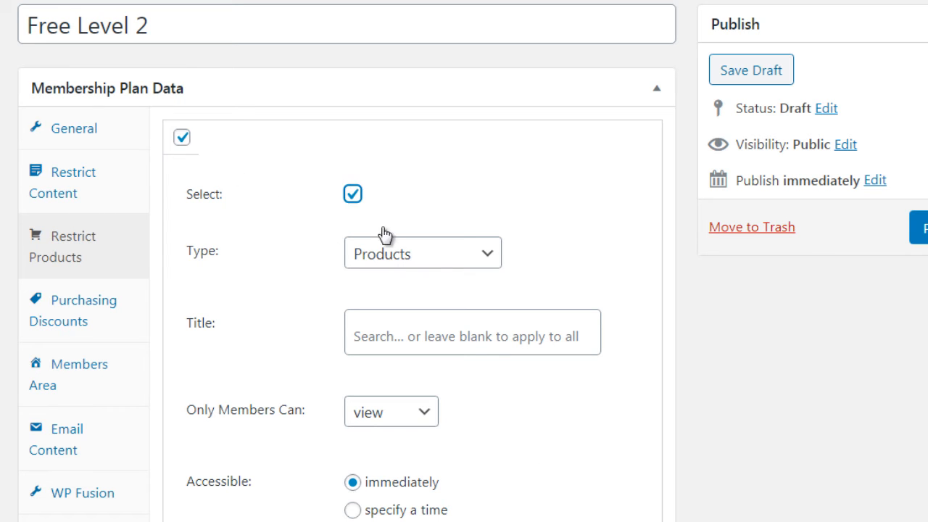
click(341, 521)
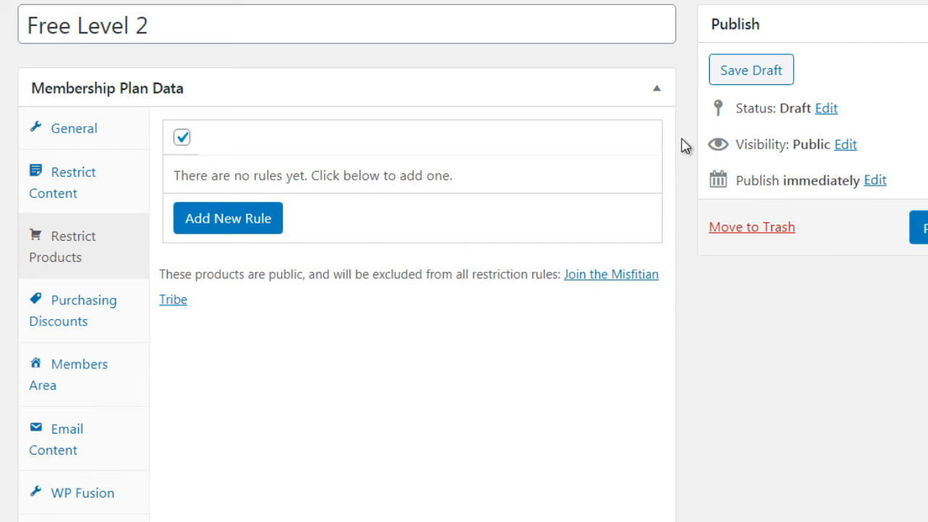
- Add a purchasing discount to the plan and review its product and discount type choices
click(72, 311)
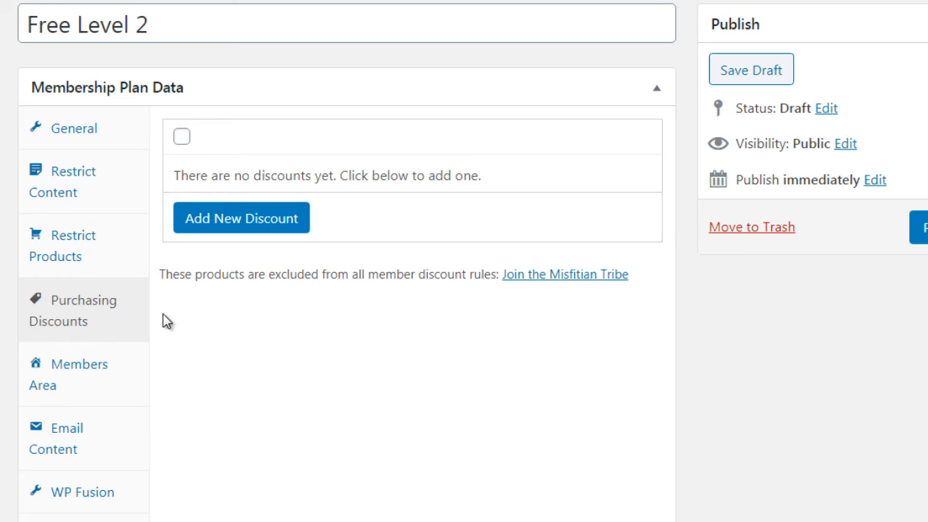
click(266, 222)
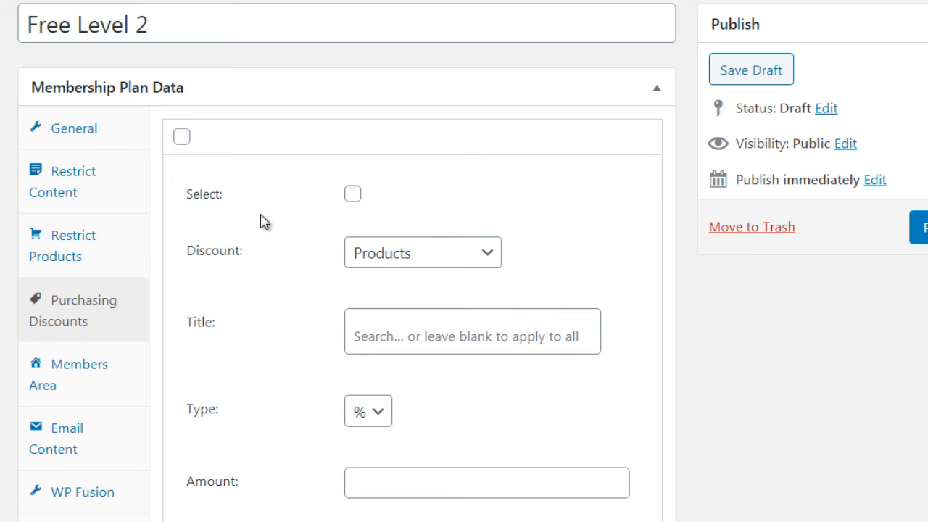
click(378, 266)
click(297, 307)
click(378, 415)
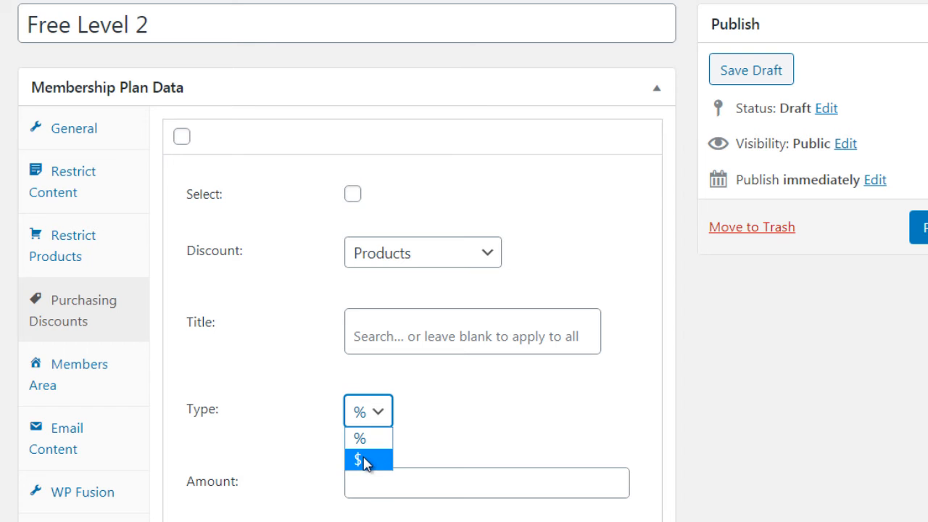
click(166, 382)
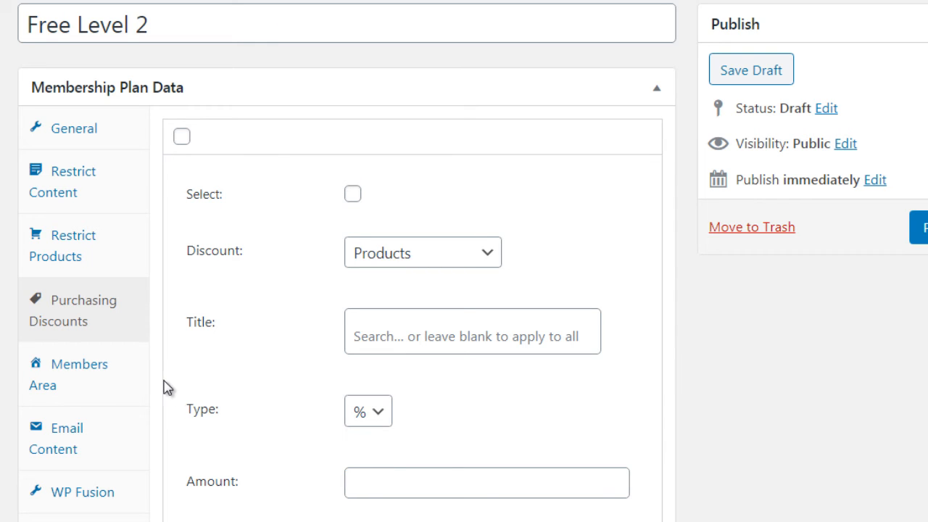
- Open the plan's members area settings and remove every included section
click(124, 377)
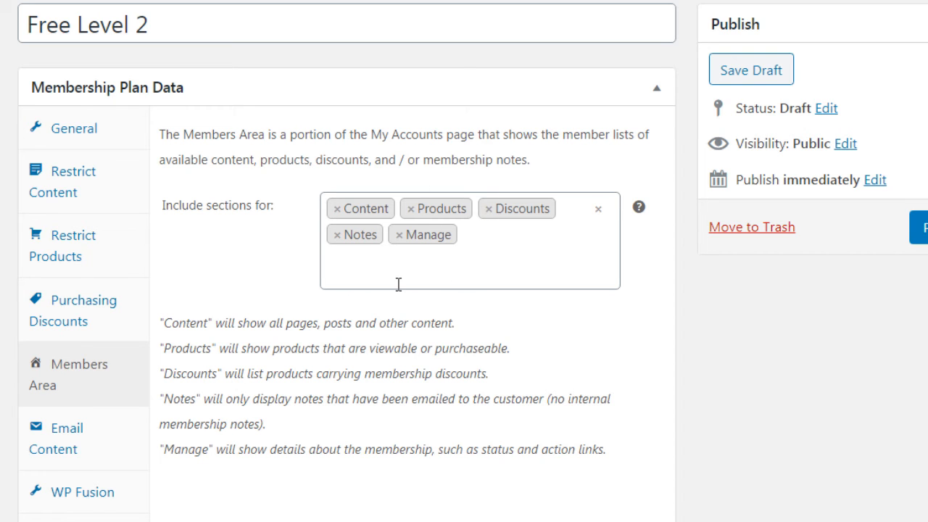
click(336, 209)
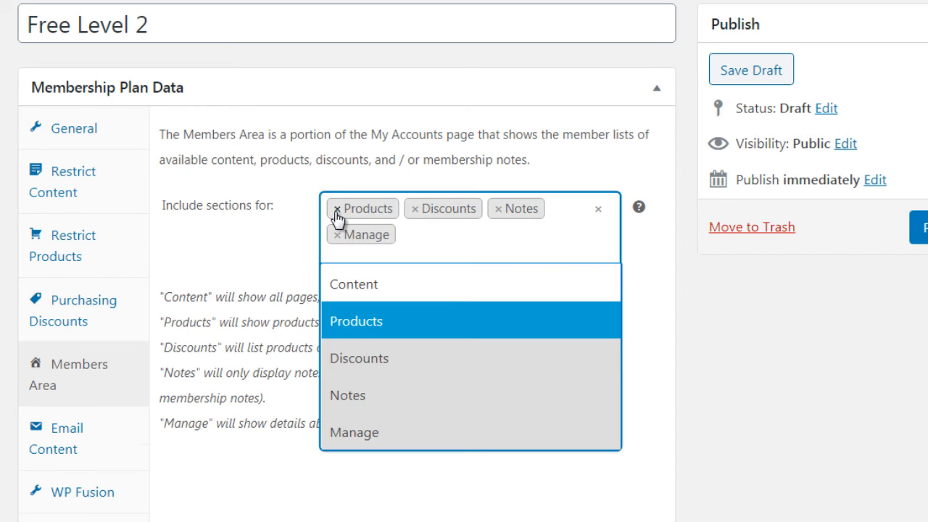
click(337, 210)
click(337, 209)
click(337, 209)
click(336, 210)
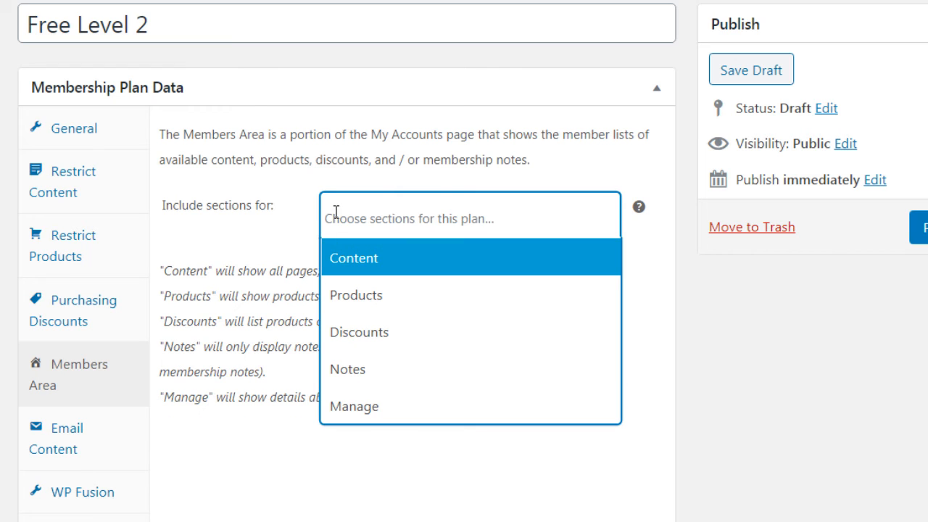
click(279, 476)
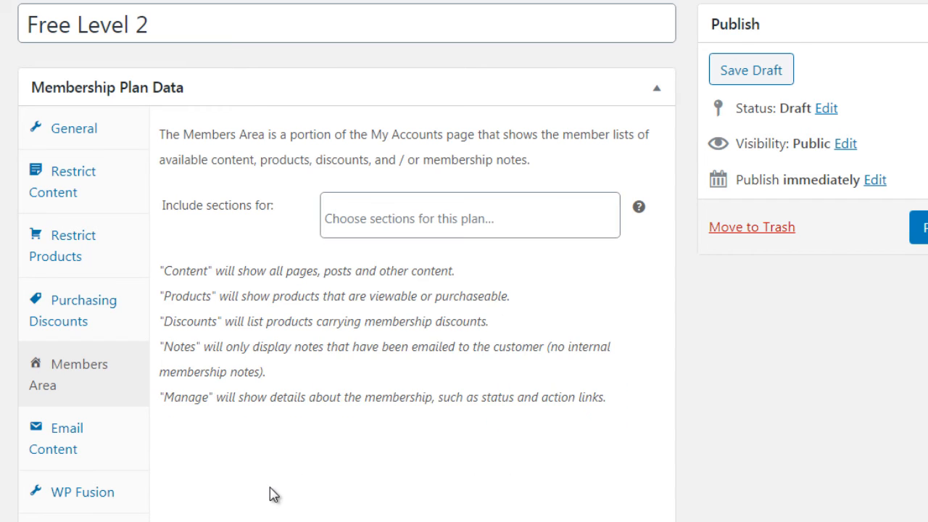
- Include the Products, Discounts, Notes and Manage sections in the members area, then open the plan's email content settings
click(392, 211)
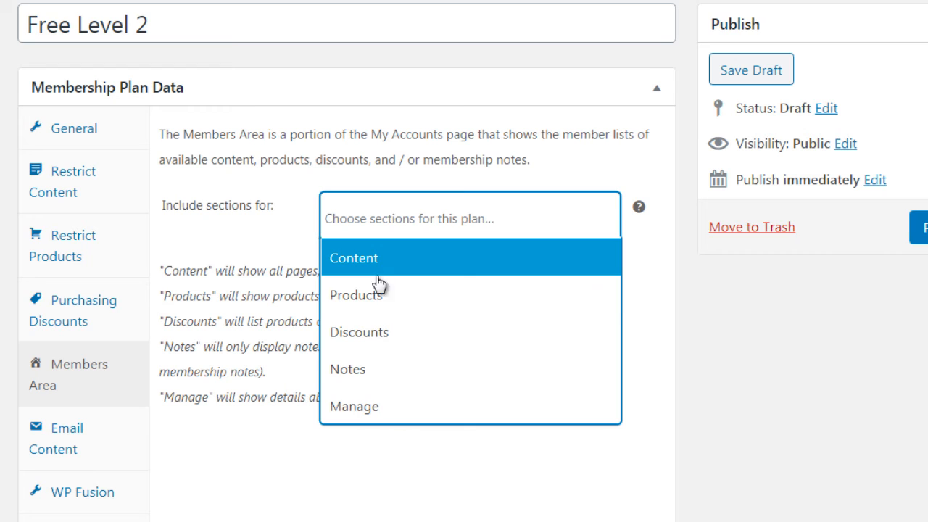
click(375, 295)
click(338, 471)
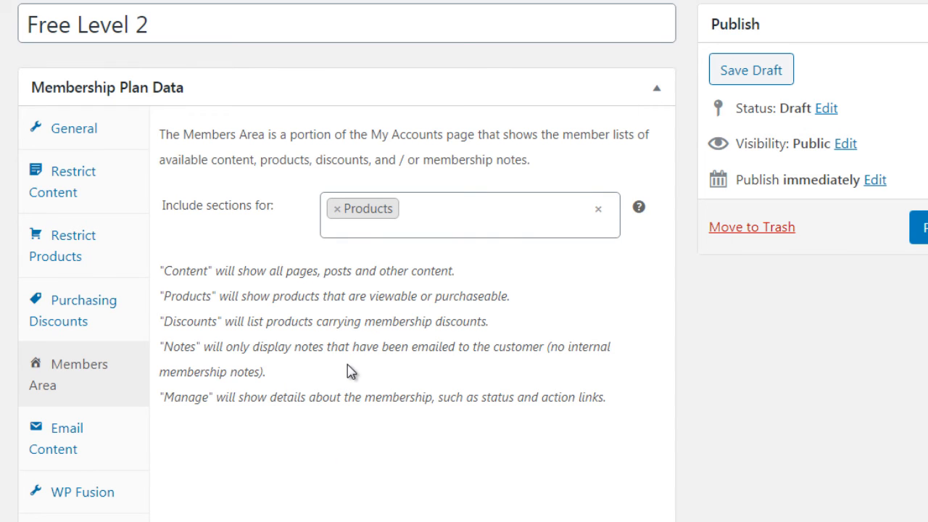
click(410, 211)
click(394, 342)
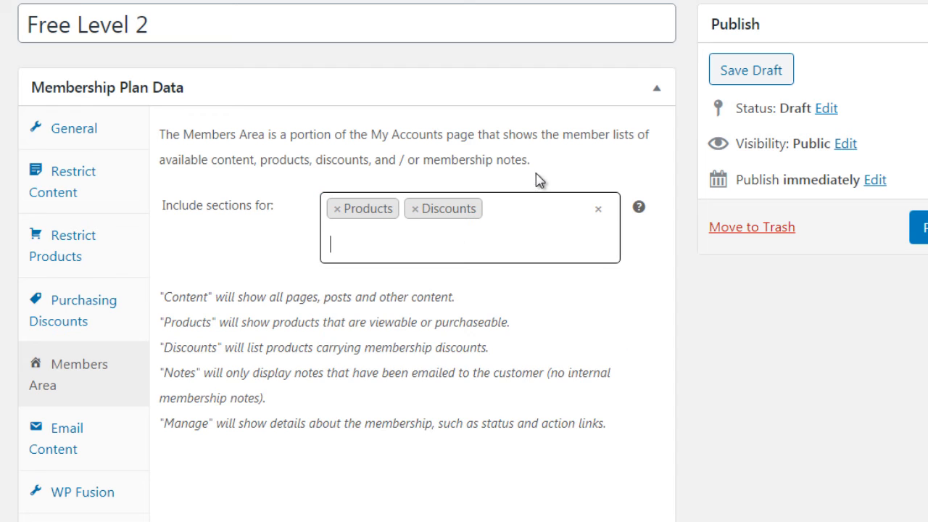
click(519, 215)
click(419, 406)
click(505, 241)
click(432, 443)
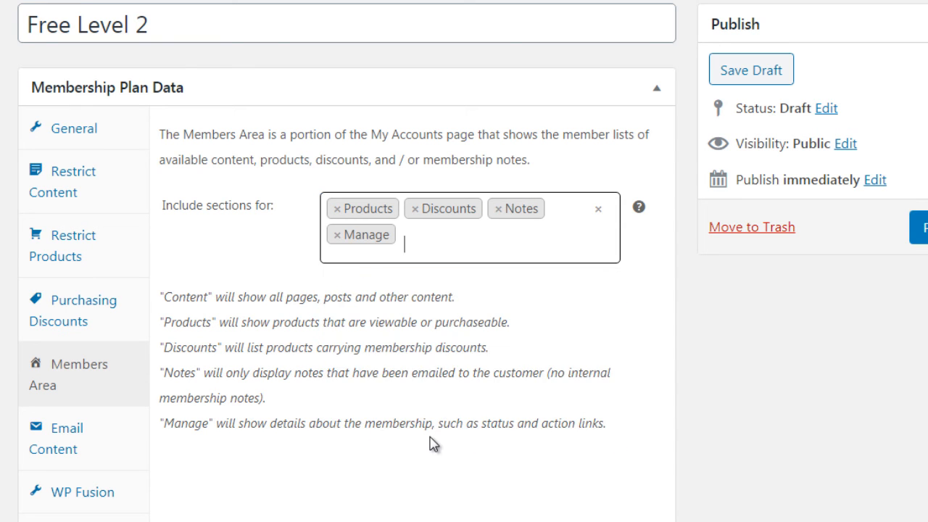
click(365, 482)
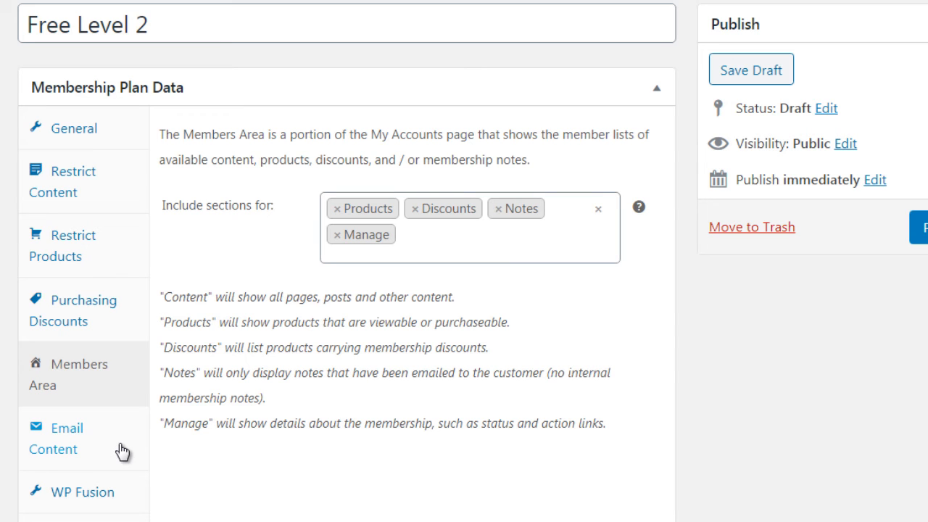
click(121, 451)
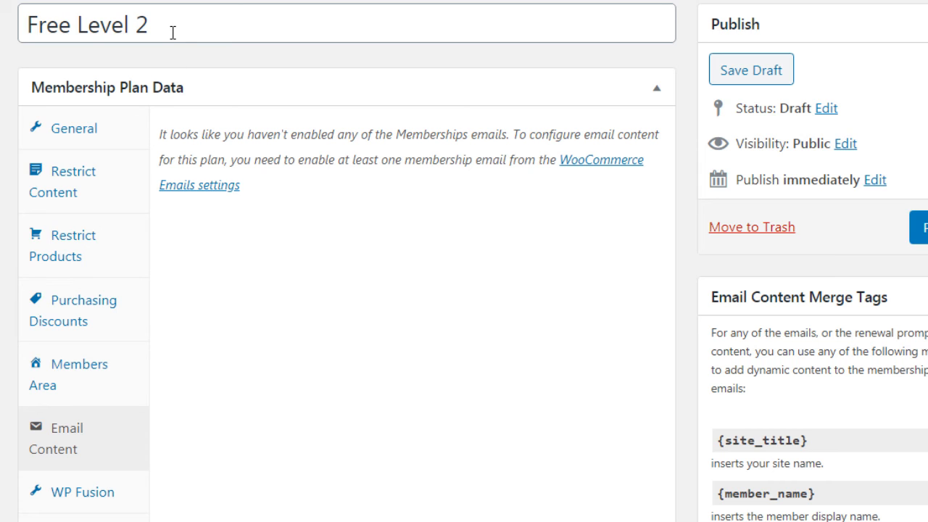
- Return to the plan's general settings and rename the plan as "Premium - $97 one time fee (all access pass)"
click(130, 133)
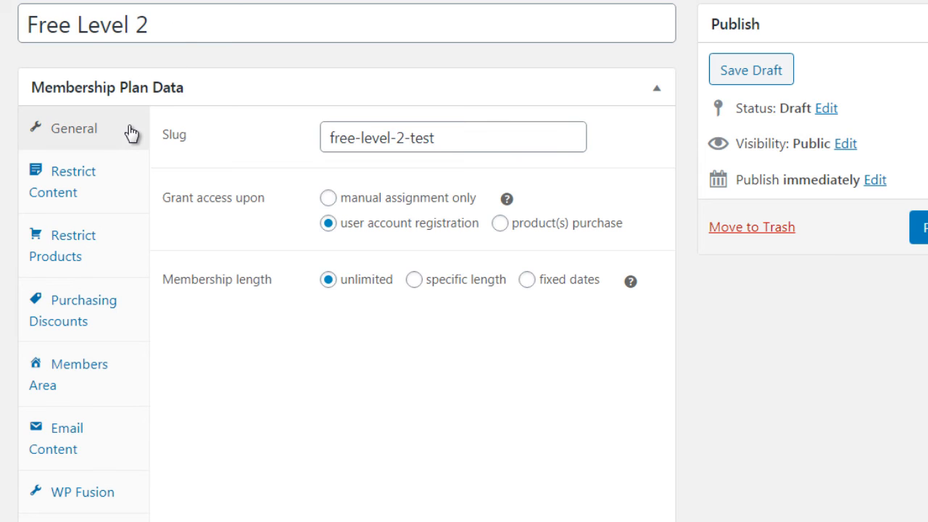
drag(172, 27, 10, 38)
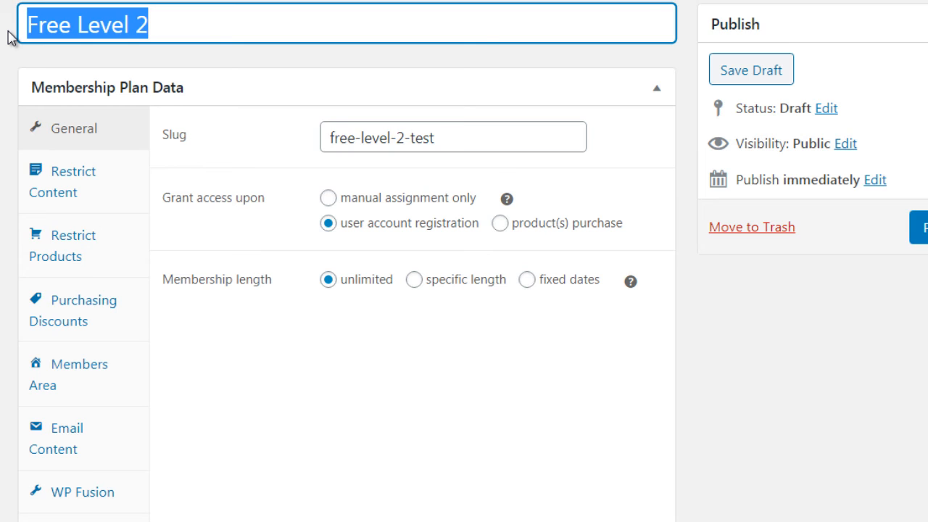
text(Premium)
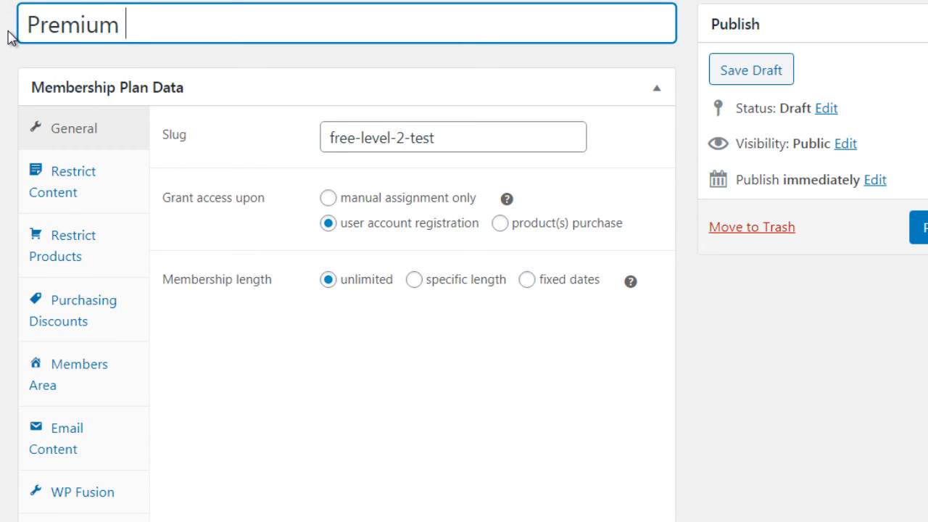
text( - $97)
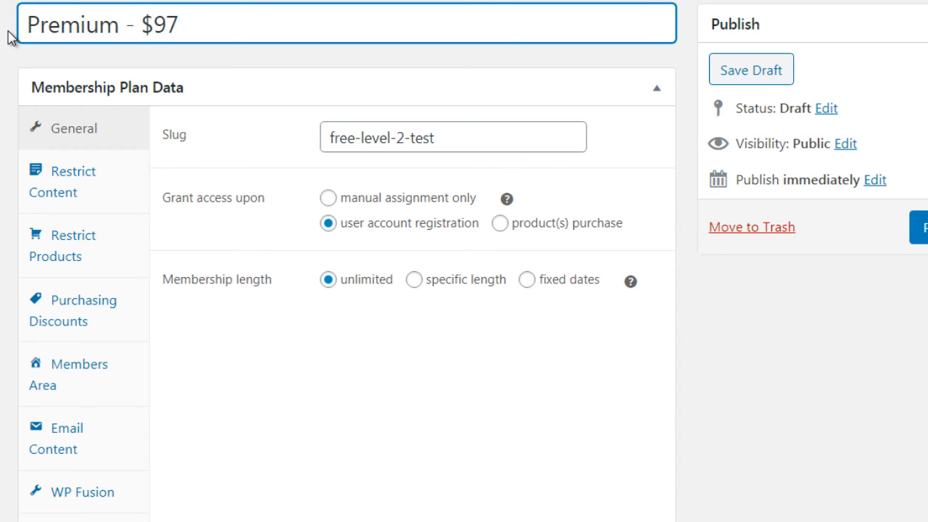
text( one time fee)
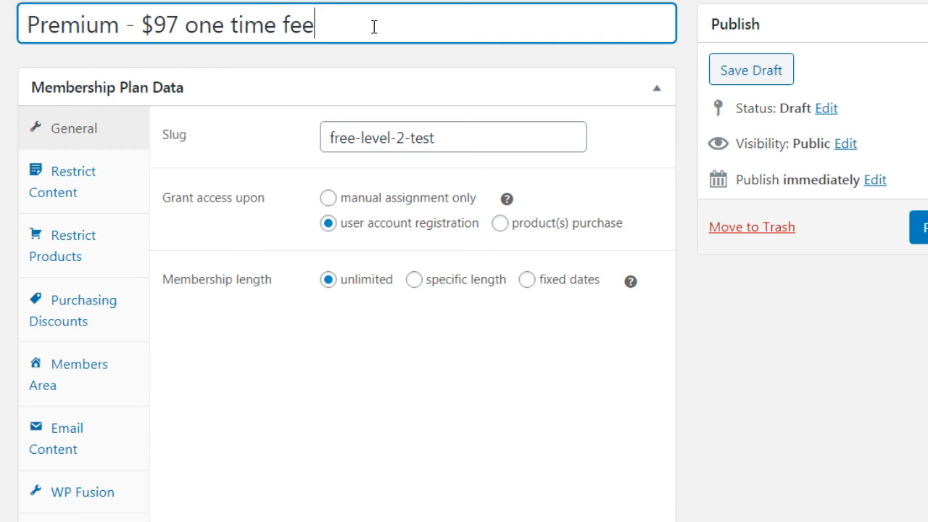
text( (access)
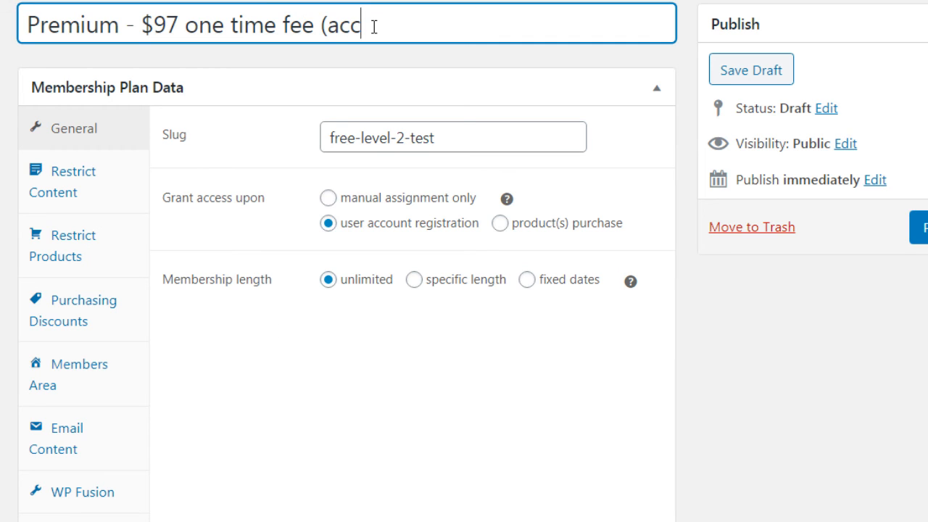
key(BackSpace)
key(BackSpace)
key(BackSpace)
key(BackSpace)
key(BackSpace)
text(ll access pass))
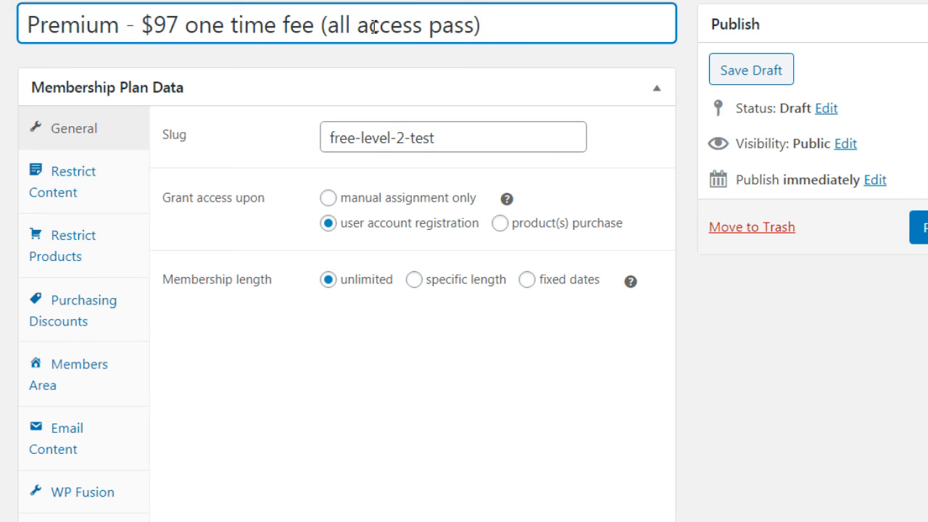
click(308, 380)
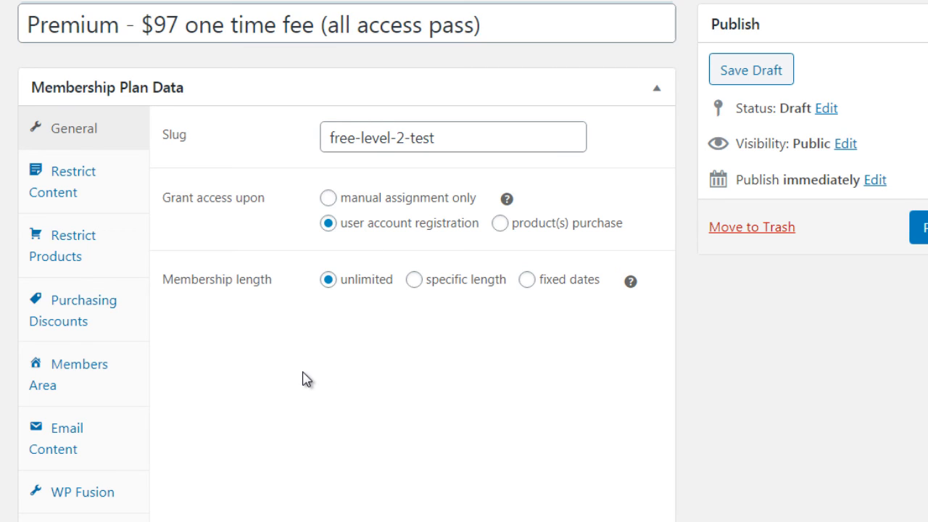
- Set the plan's slug to premium-level and grant access upon product(s) purchase
drag(463, 135, 298, 121)
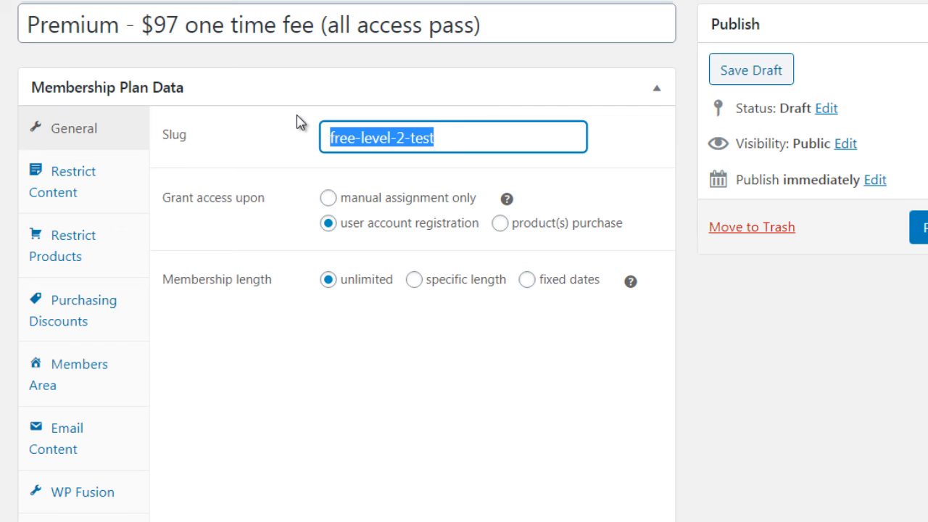
text(premium)
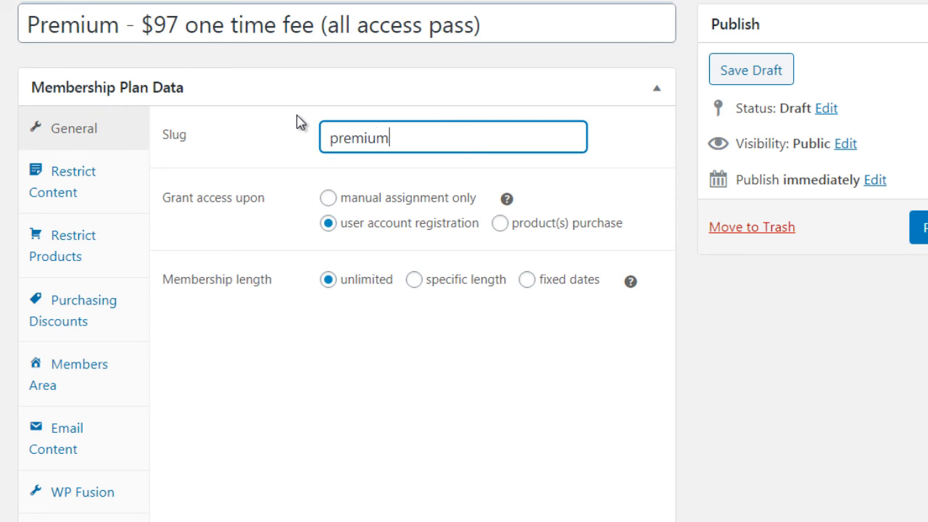
text(-level)
click(500, 224)
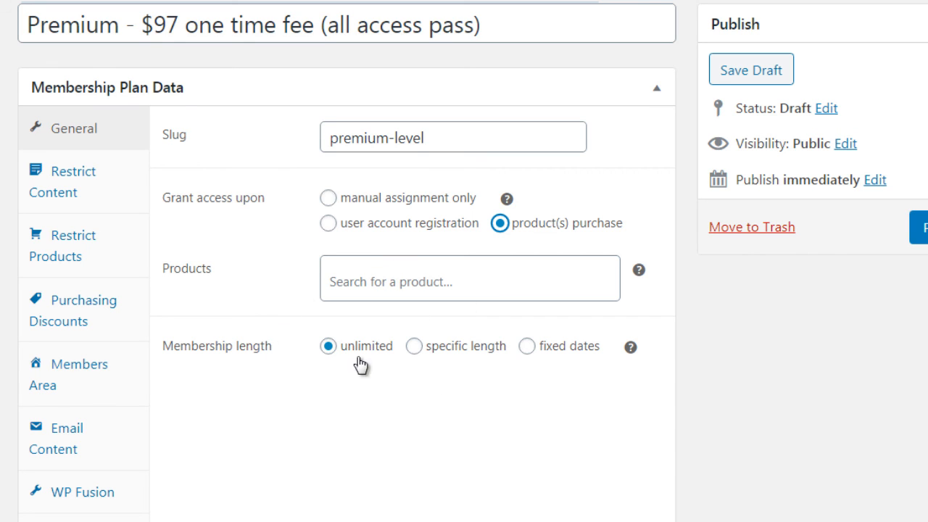
- Open the plan's content restrictions and examine the content types available for the Pages rule
click(129, 196)
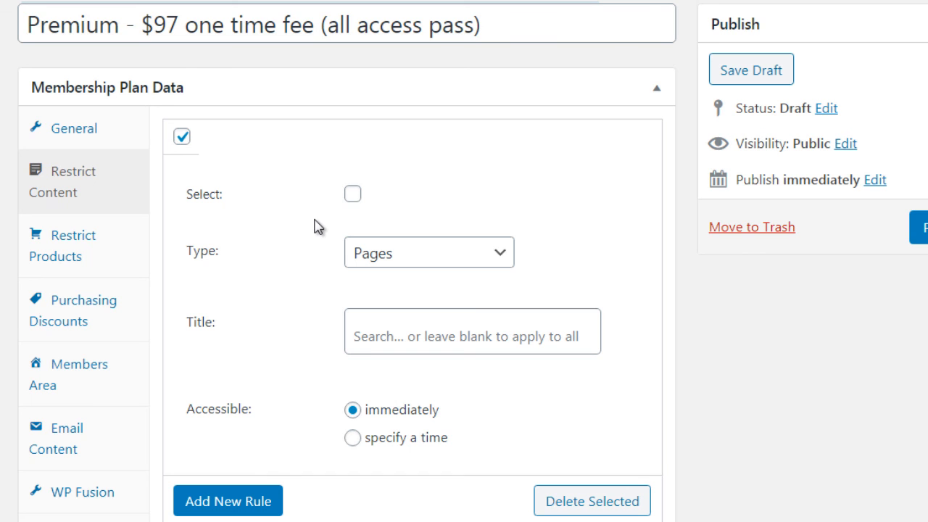
click(410, 256)
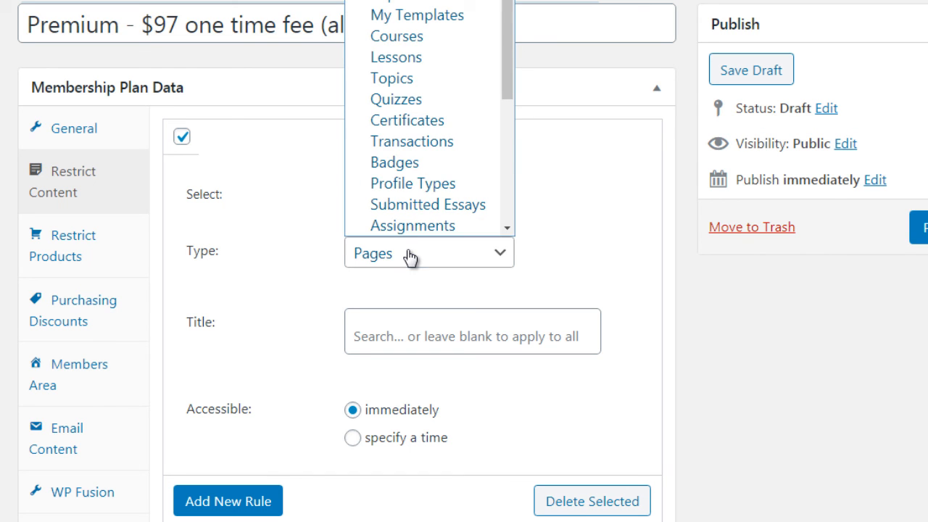
click(313, 263)
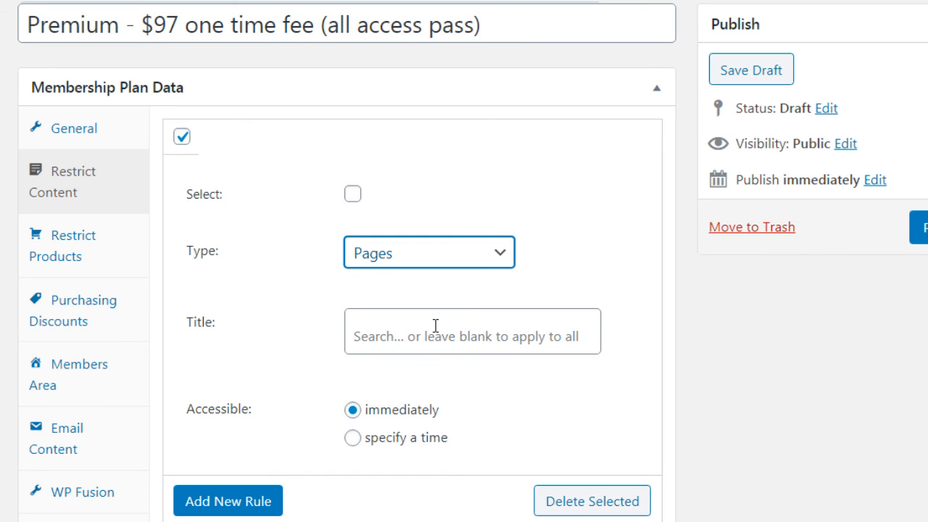
click(385, 253)
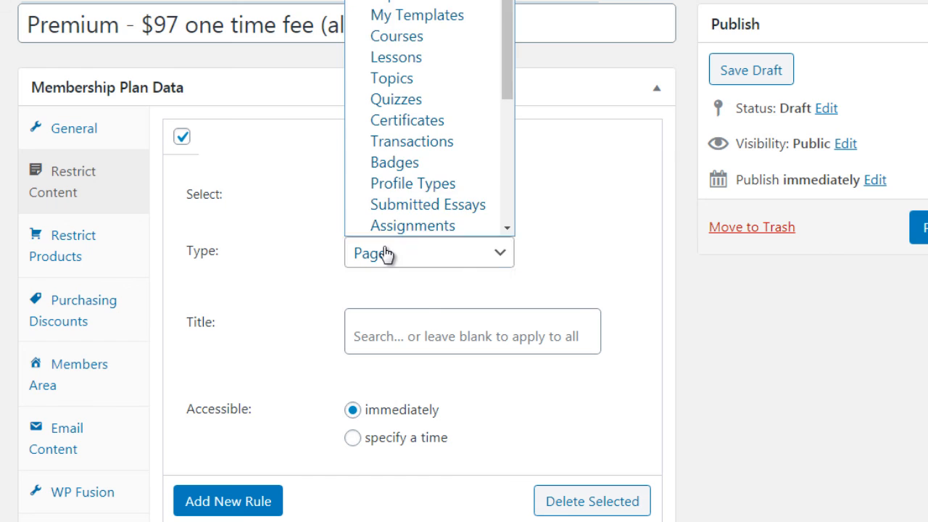
click(312, 385)
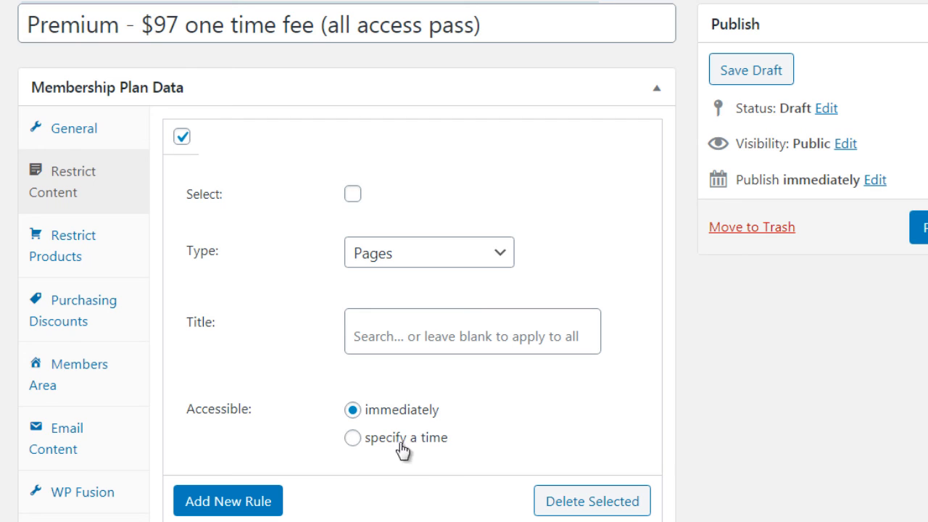
- Add another content restriction rule below the Pages rule and review its Posts type, title and access options
click(213, 511)
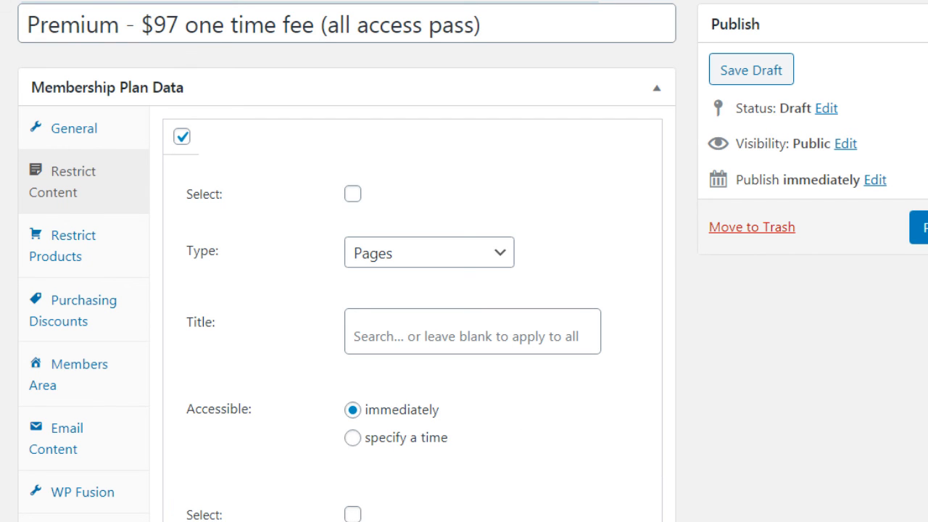
scroll(460, 317, down, 3)
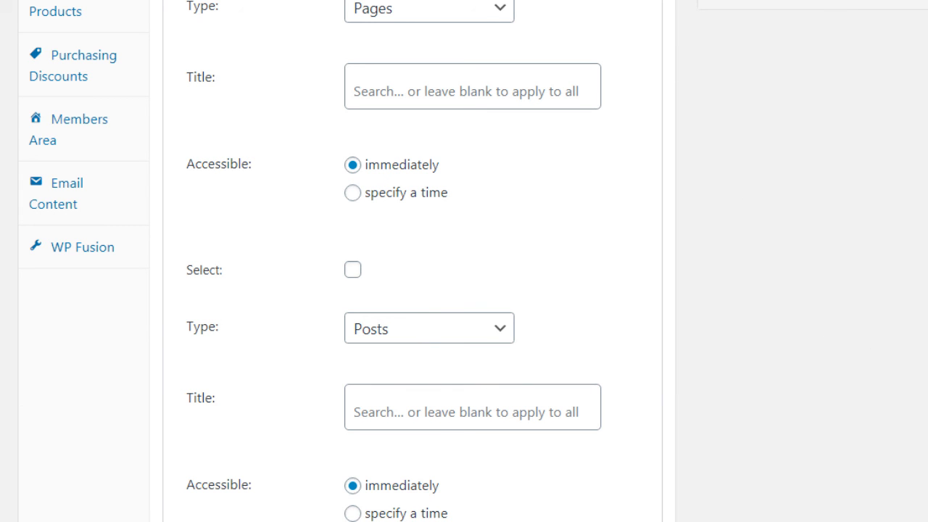
scroll(464, 261, down, 2)
scroll(464, 261, up, 4)
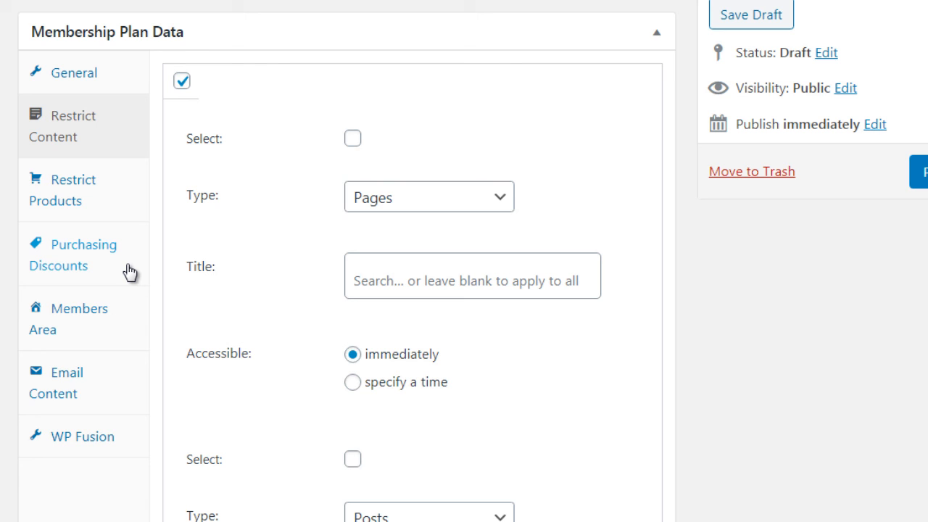
- Add the Content section to the sections included in the plan's members area
click(123, 331)
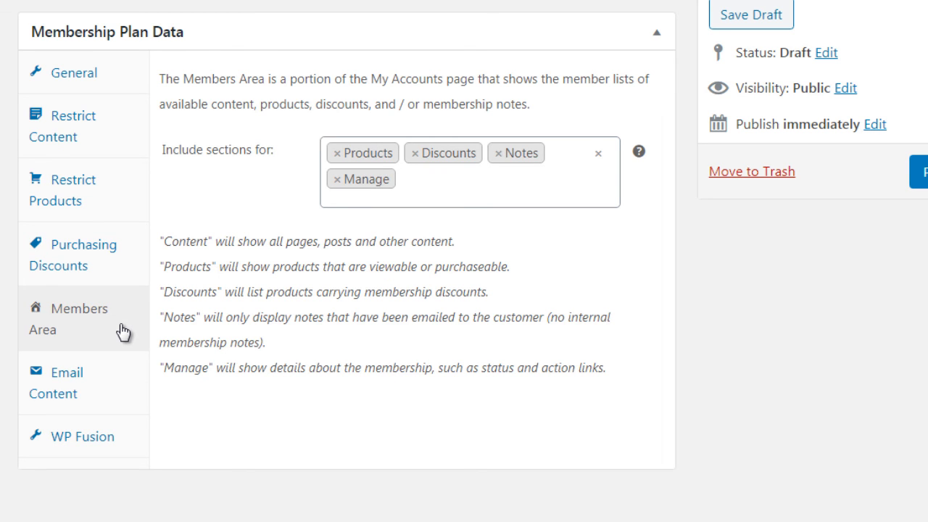
click(460, 191)
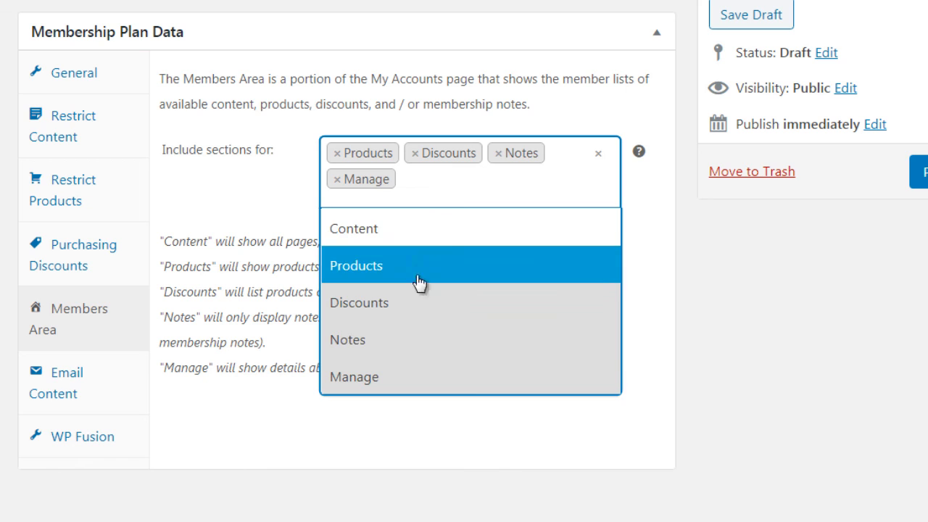
click(410, 234)
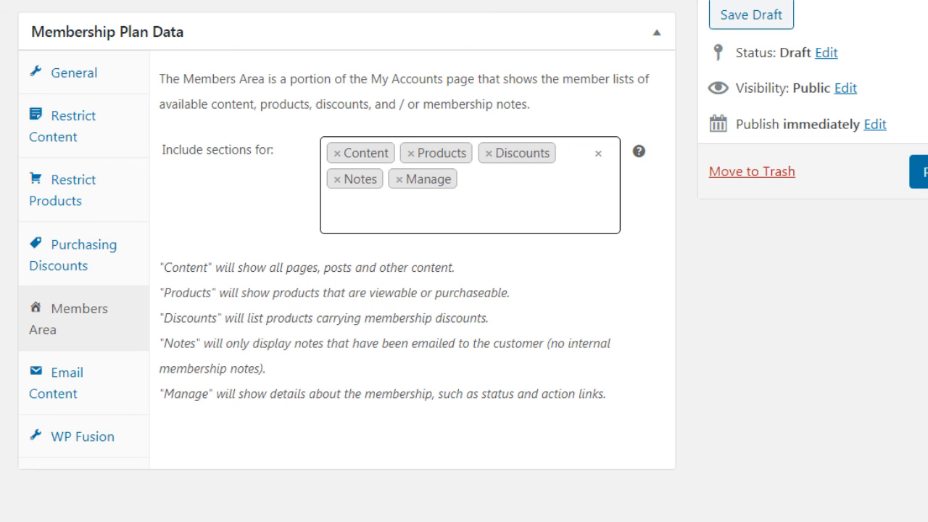
- Publish the membership plan and confirm saving rules that apply to all content
scroll(464, 261, up, 1)
scroll(464, 261, down, 1)
scroll(464, 262, up, 1)
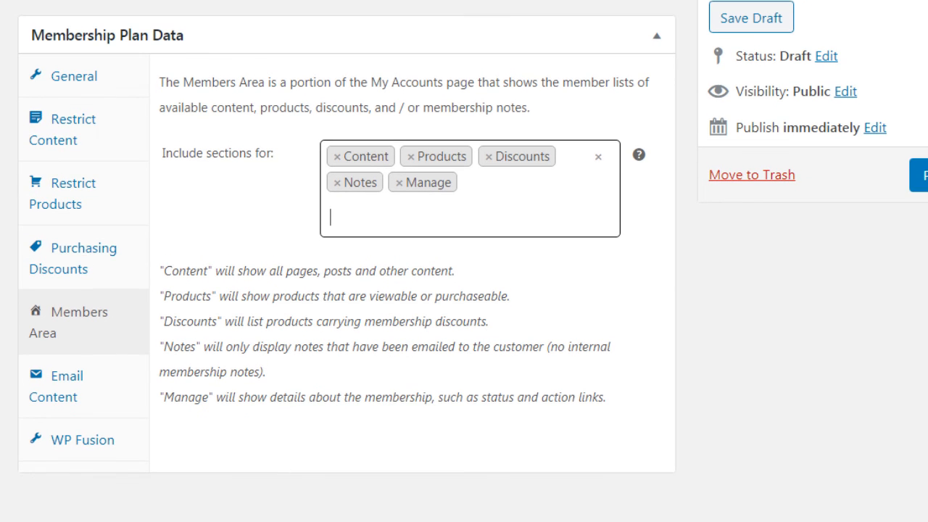
click(921, 176)
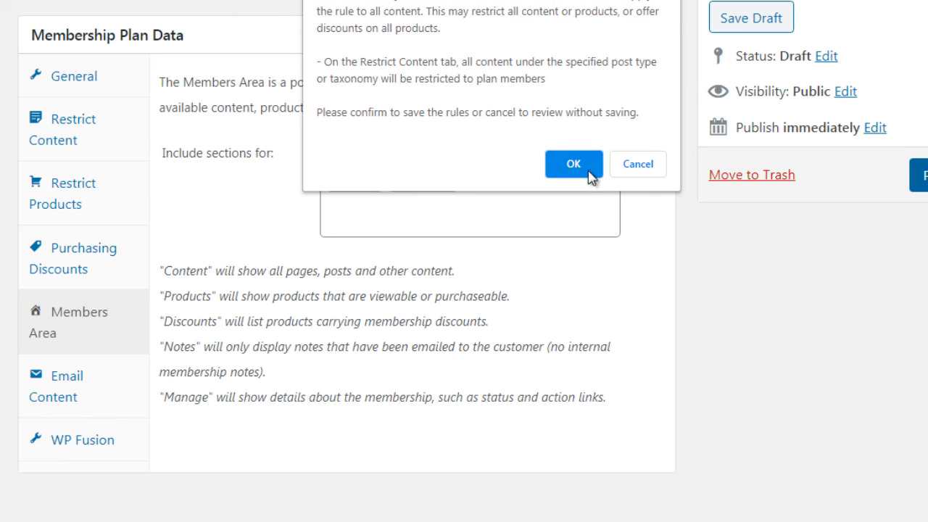
click(582, 165)
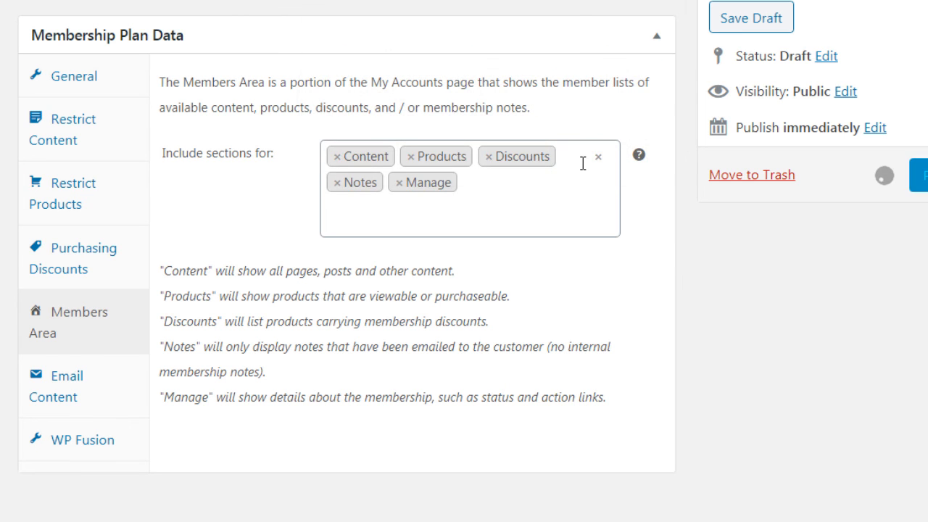